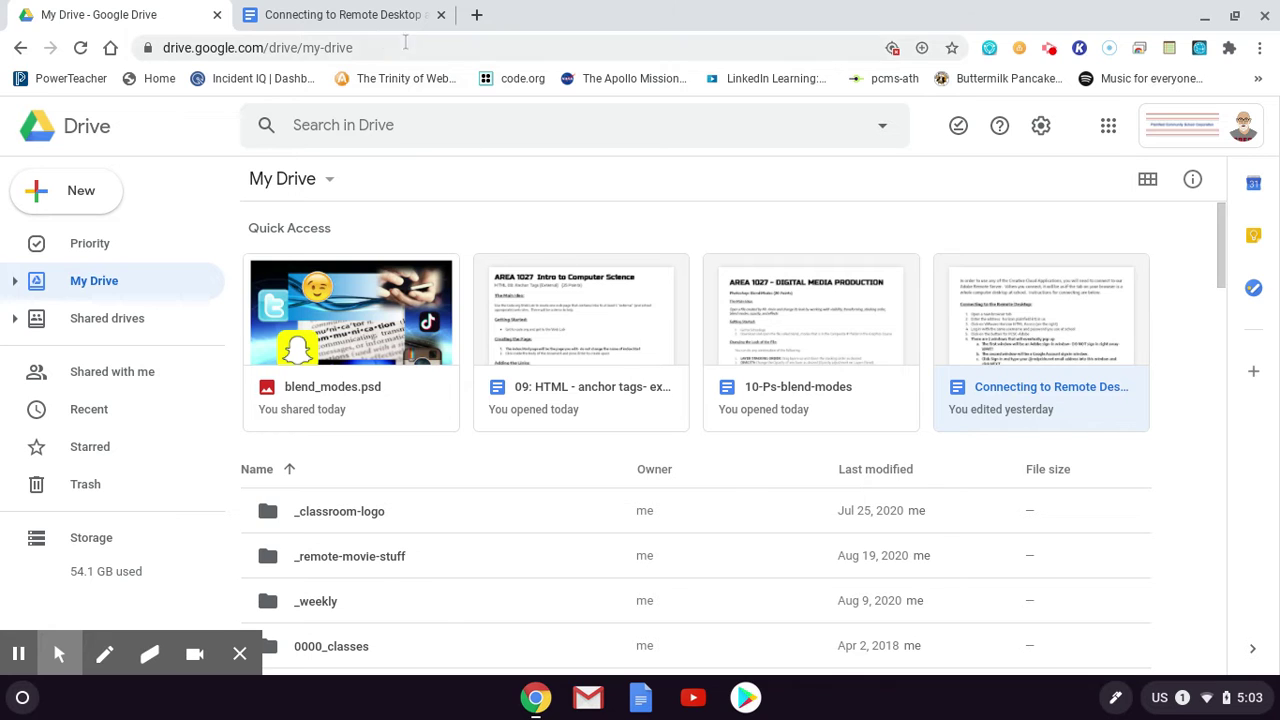
Open the Connecting to Remote Desktop instructions document and scroll through its numbered steps
click(367, 16)
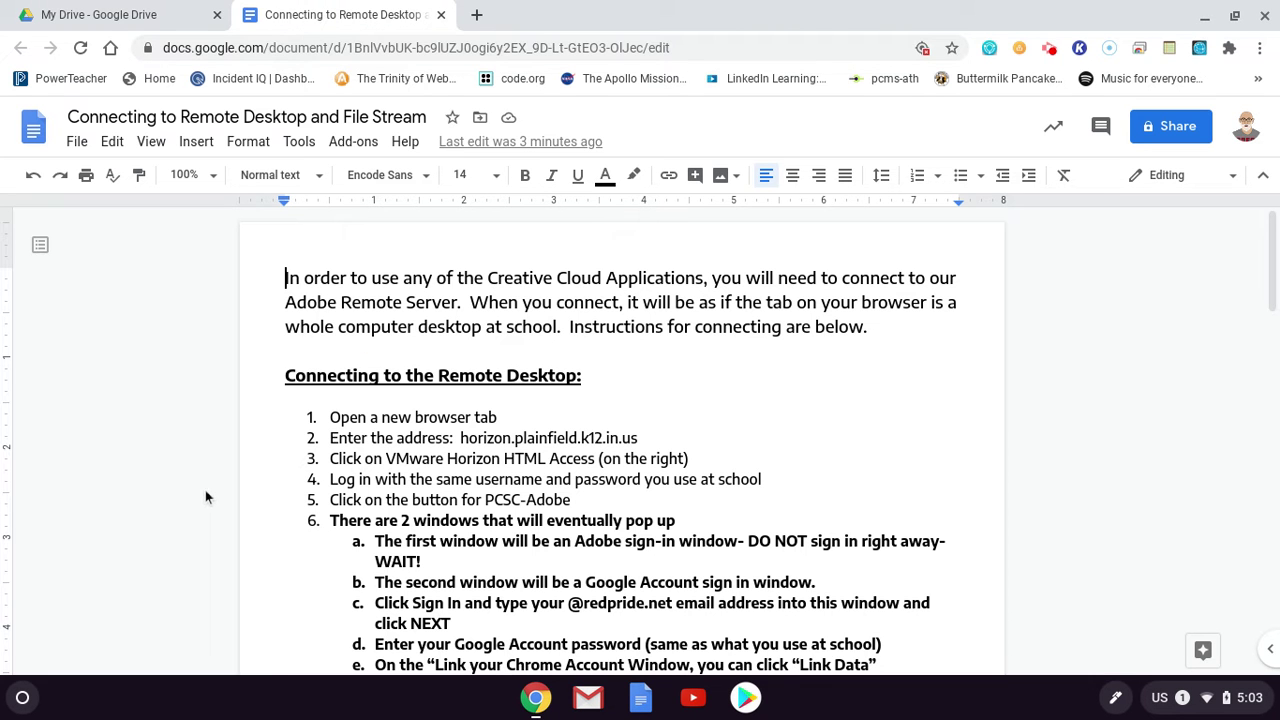
scroll(492, 476, down, 2)
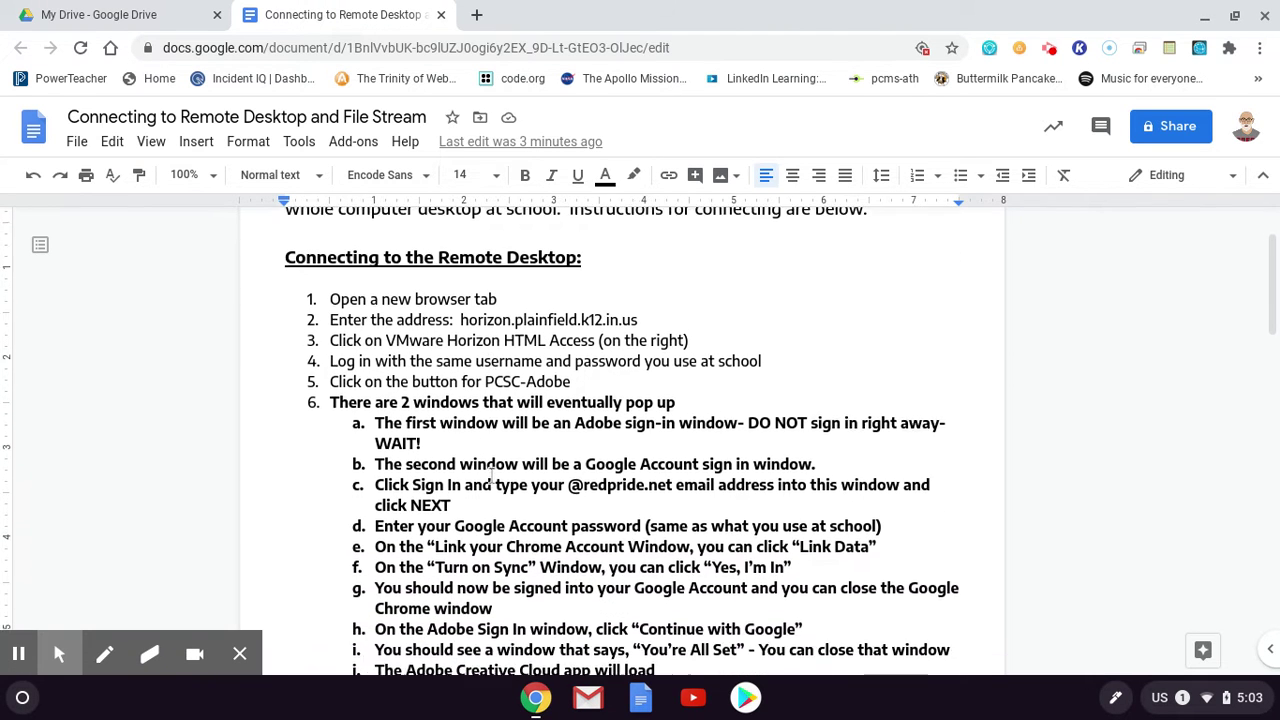
scroll(492, 476, down, 3)
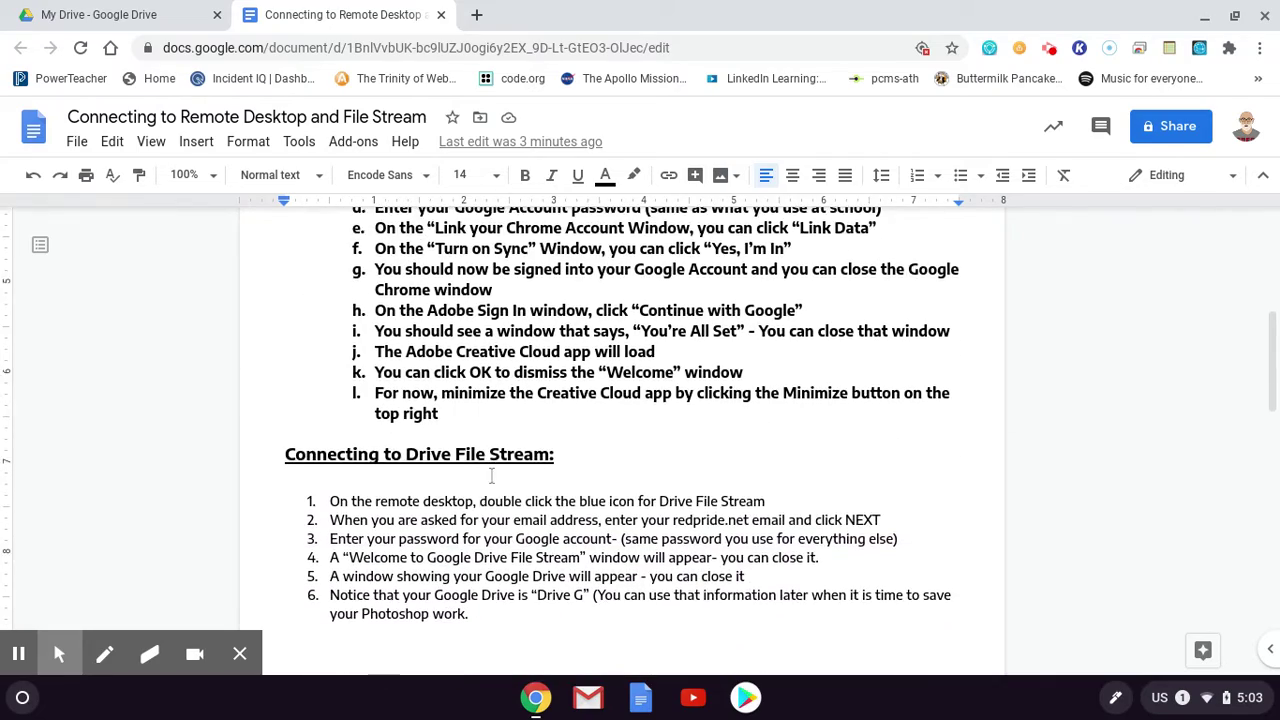
scroll(492, 476, up, 5)
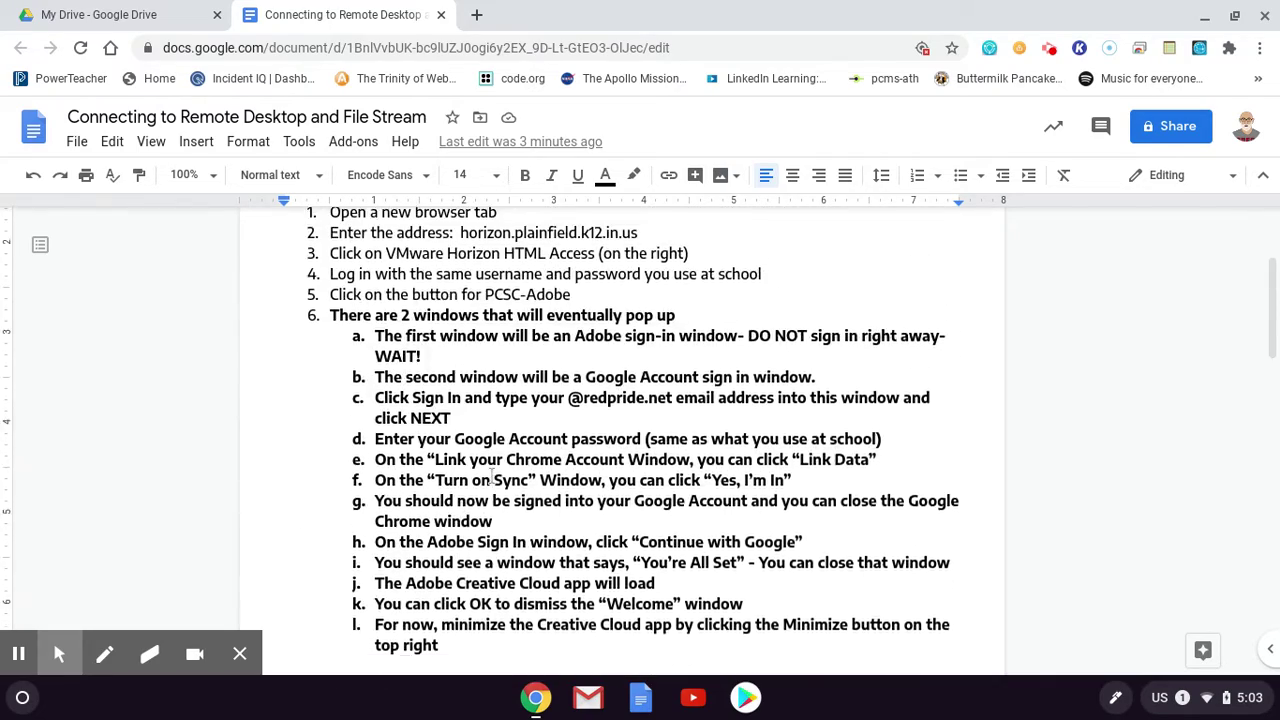
scroll(492, 476, up, 1)
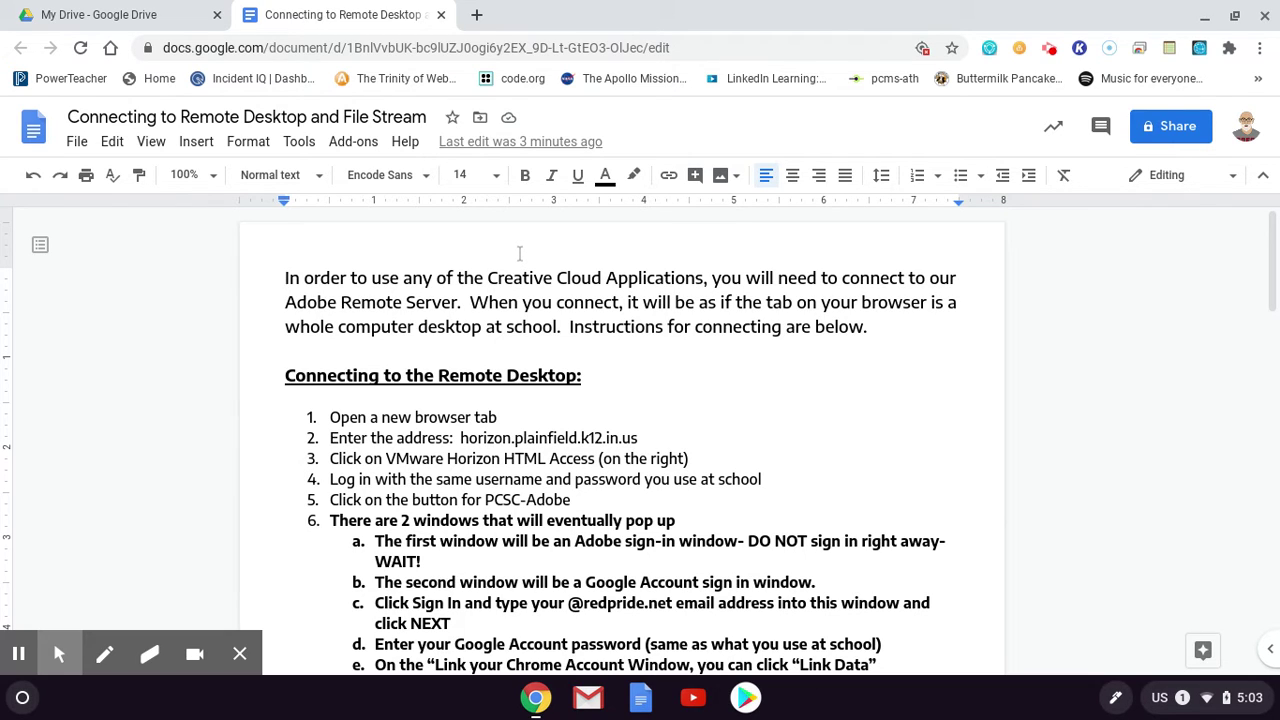
Load horizon.plainfield.k12.in.us in a new Chrome tab, rechecking the instructions document
click(476, 17)
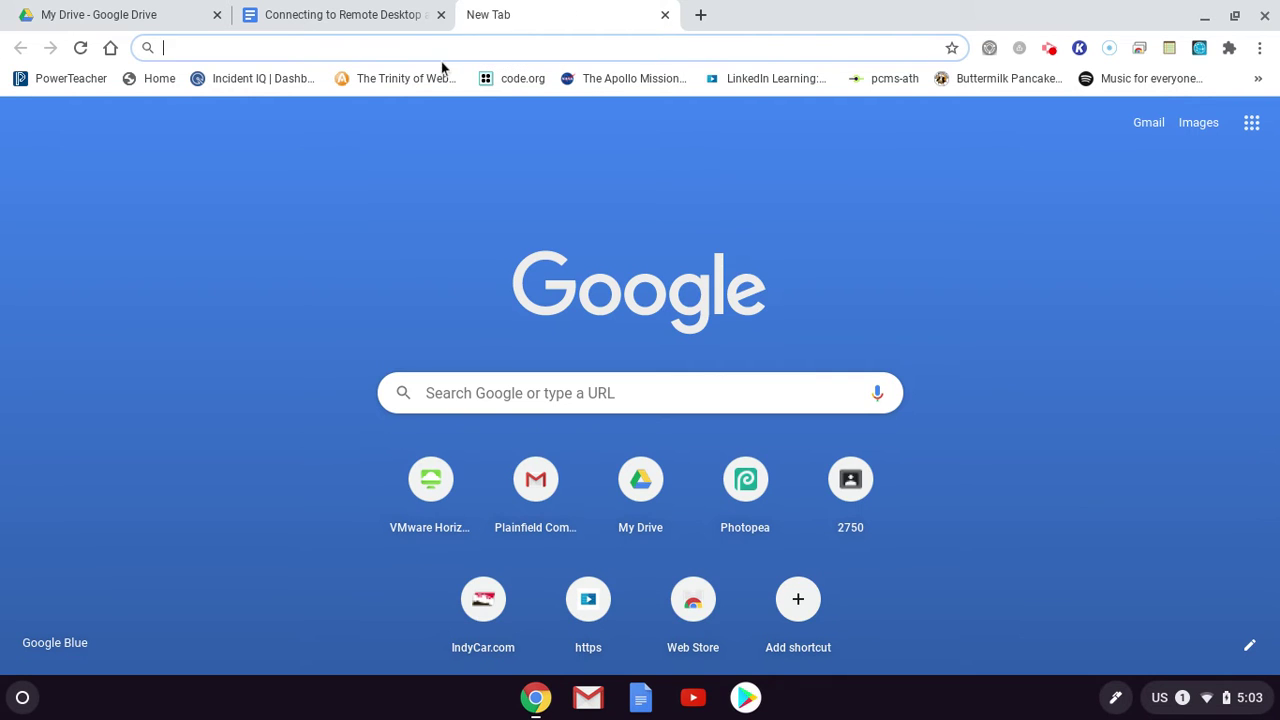
text(h)
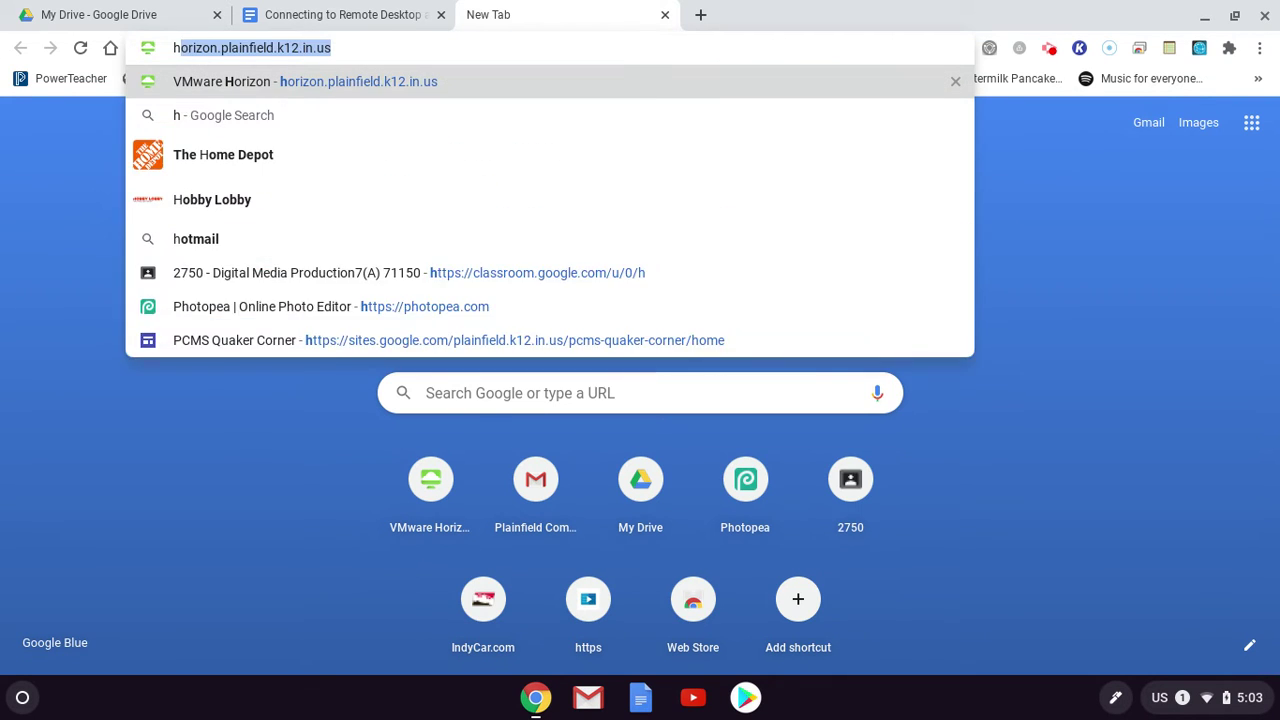
text(orizon)
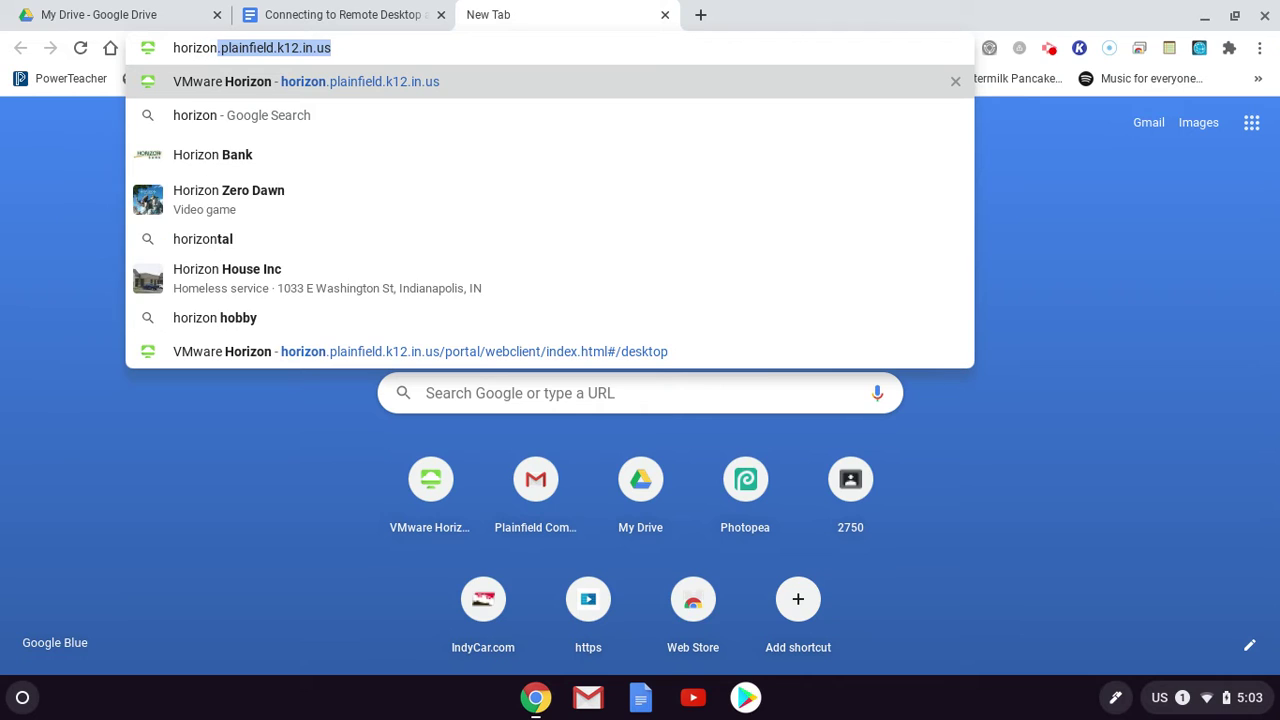
text(.plain)
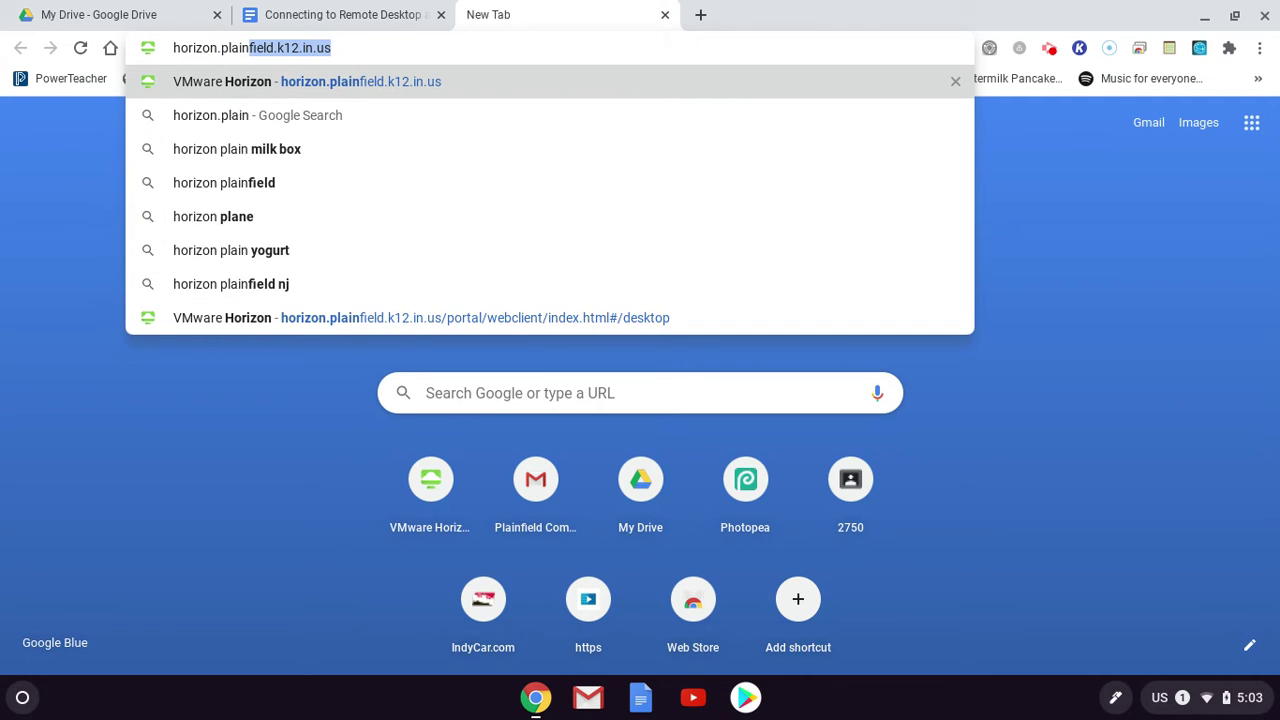
text(field.k12.in.)
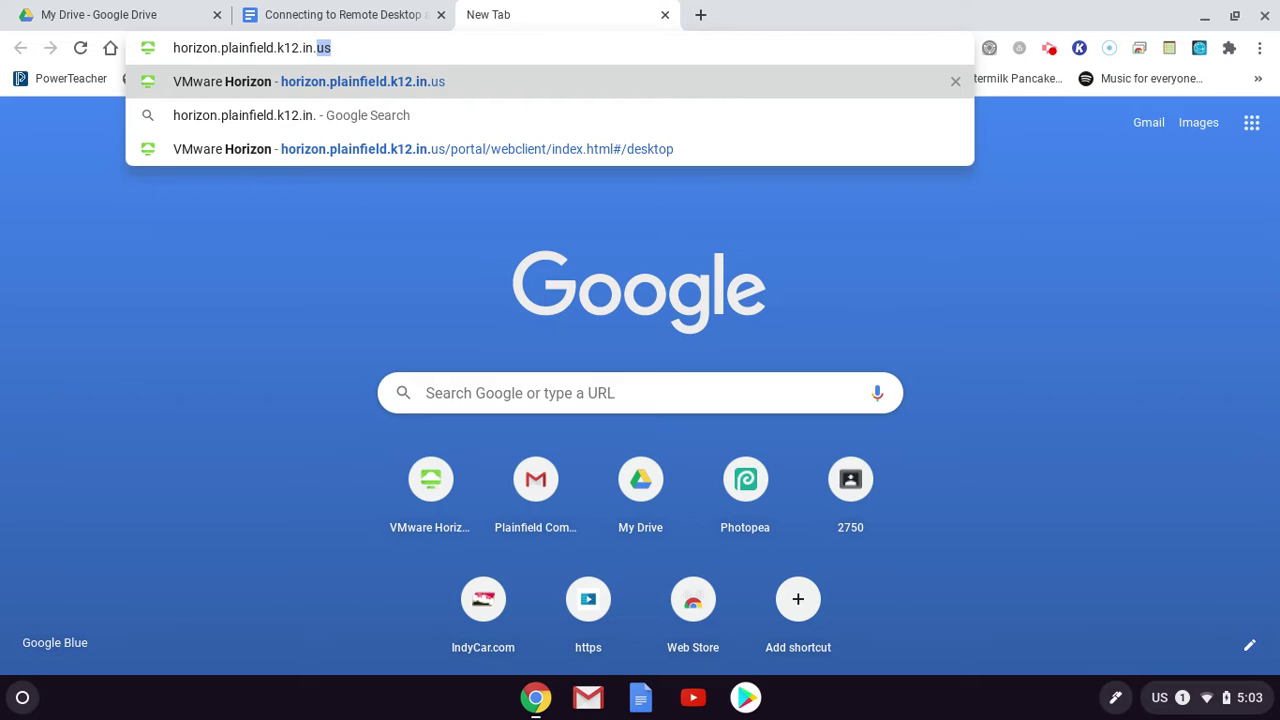
text(us)
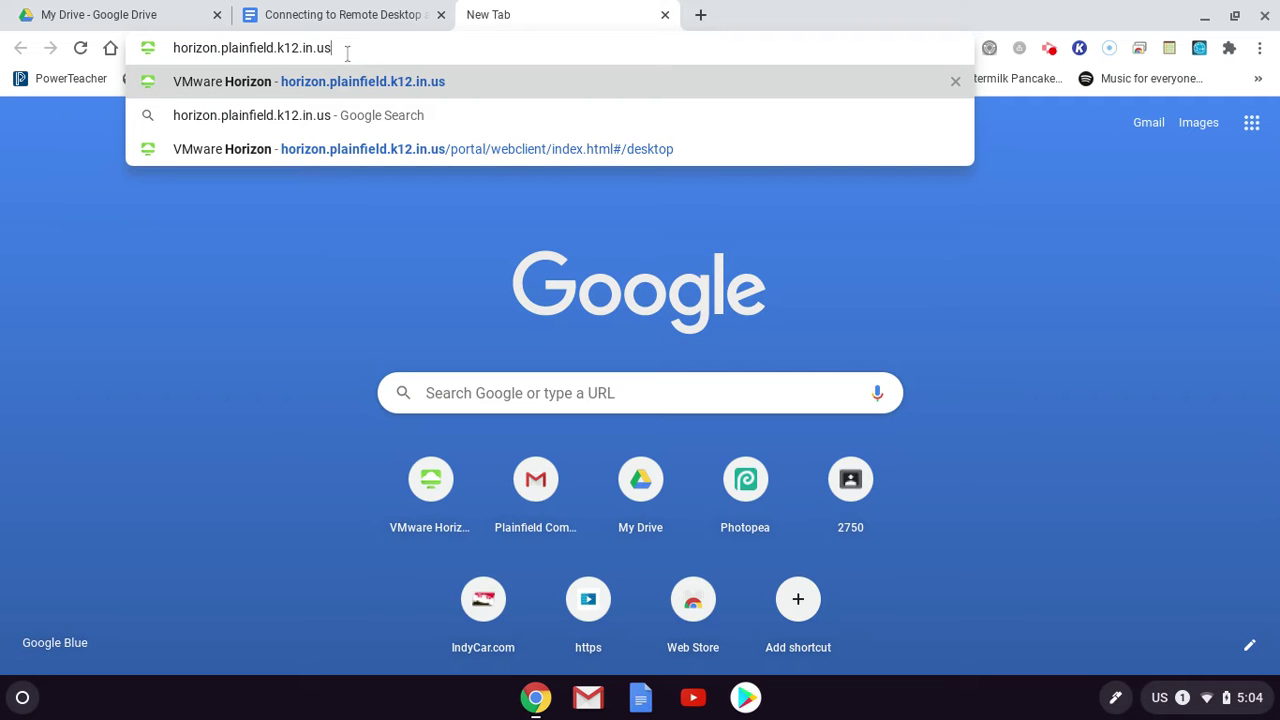
click(346, 15)
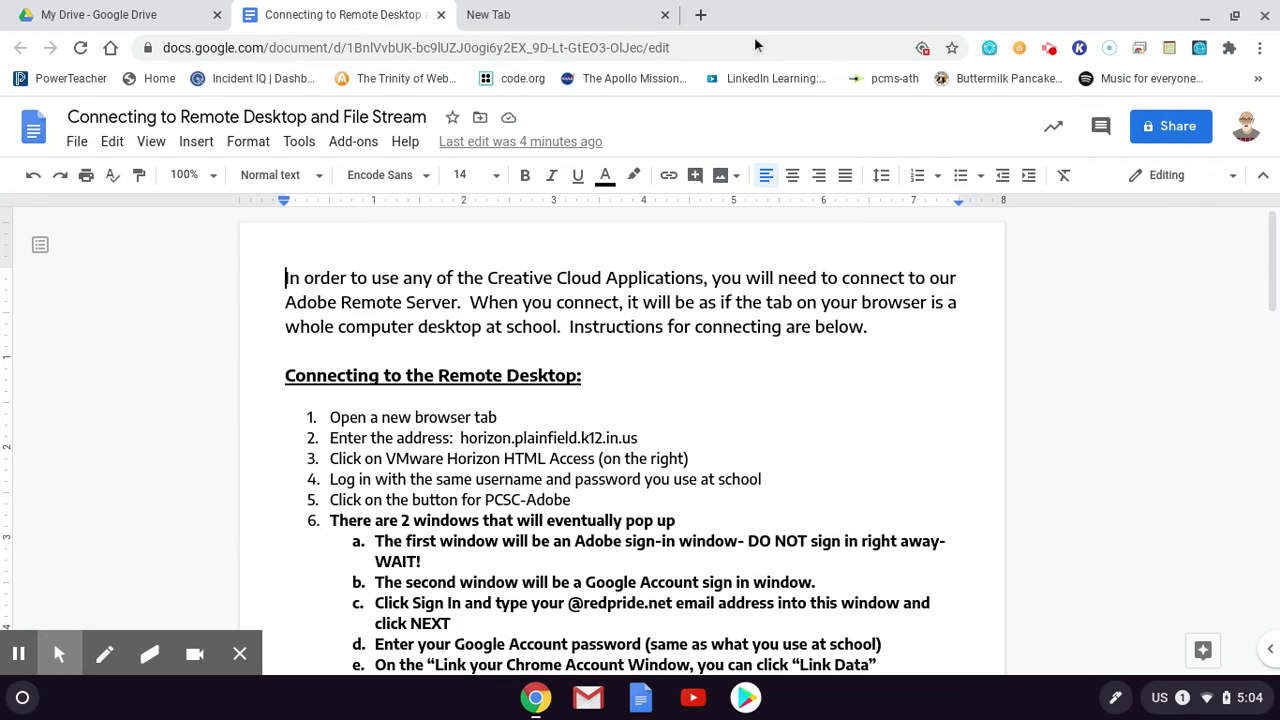
click(590, 18)
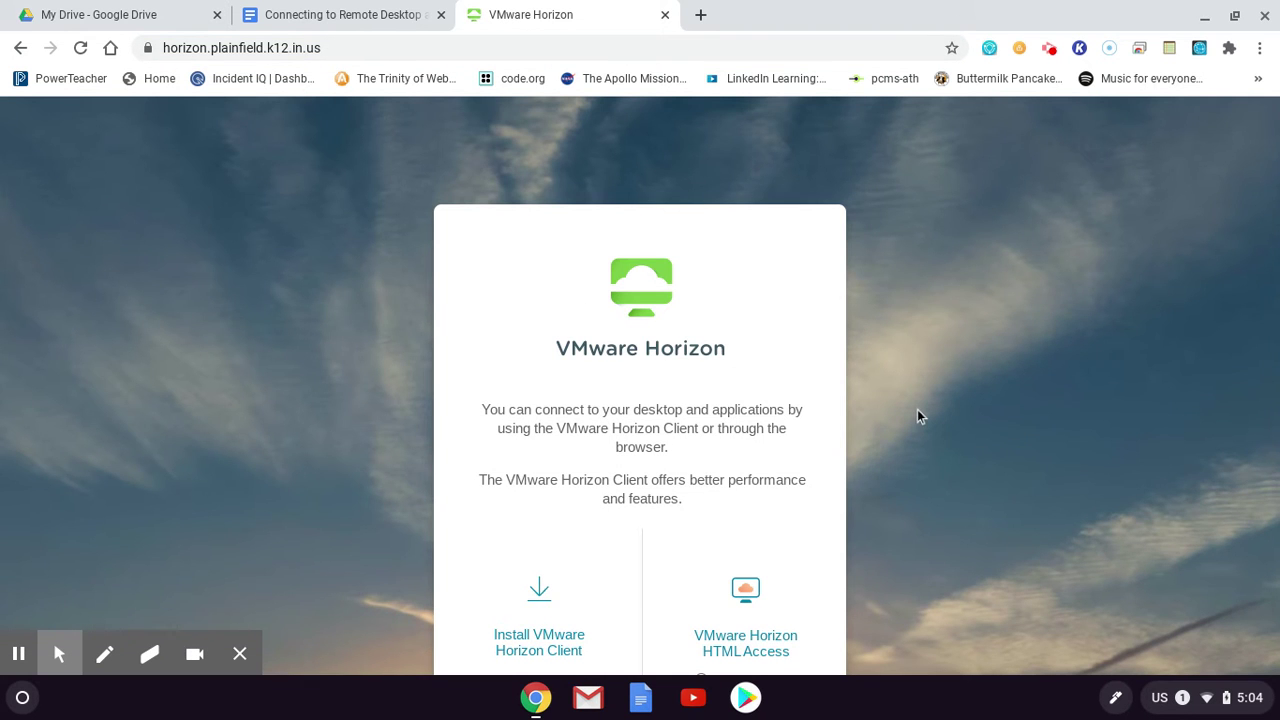
Log in to Horizon HTML Access with the school username and saved password
scroll(917, 409, down, 2)
scroll(917, 409, down, 1)
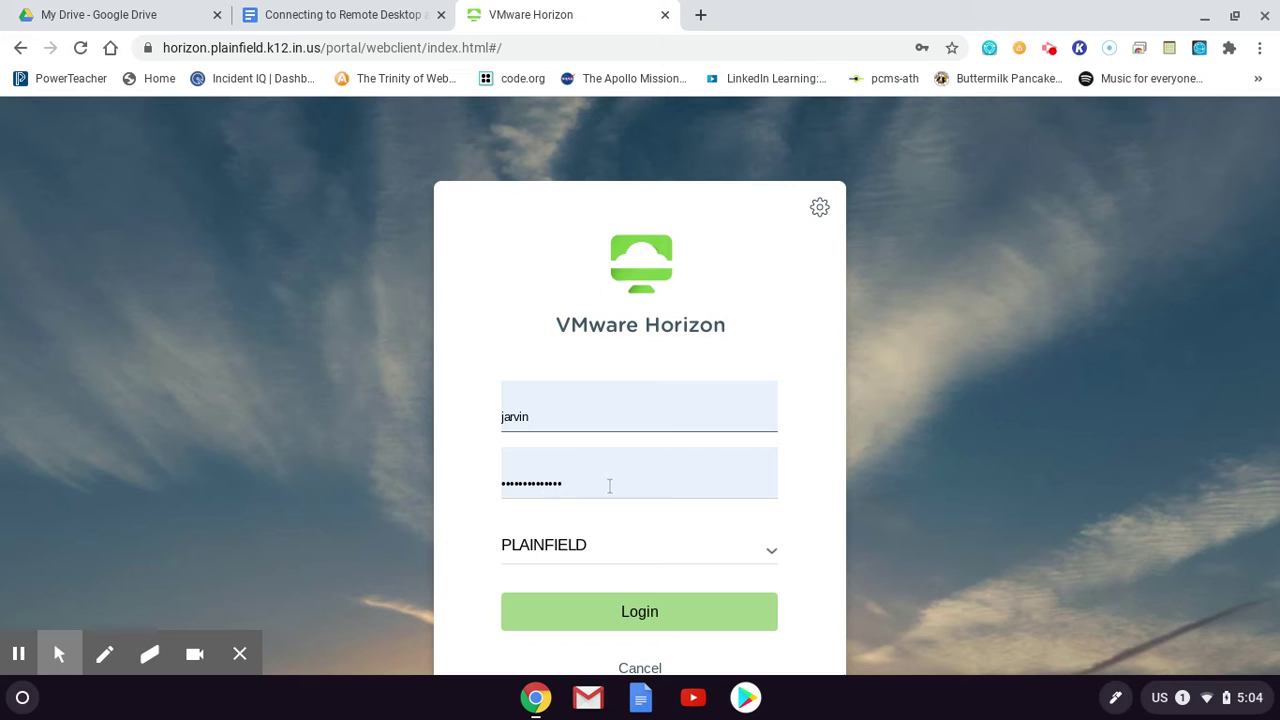
click(496, 417)
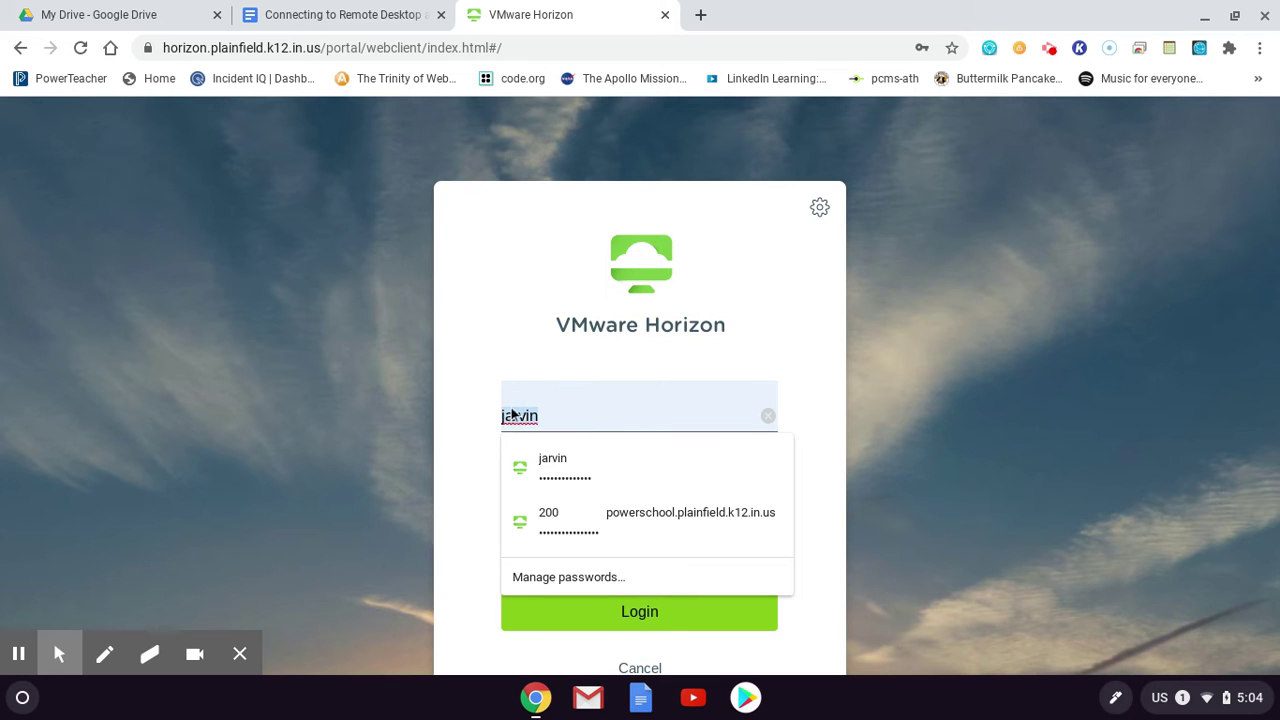
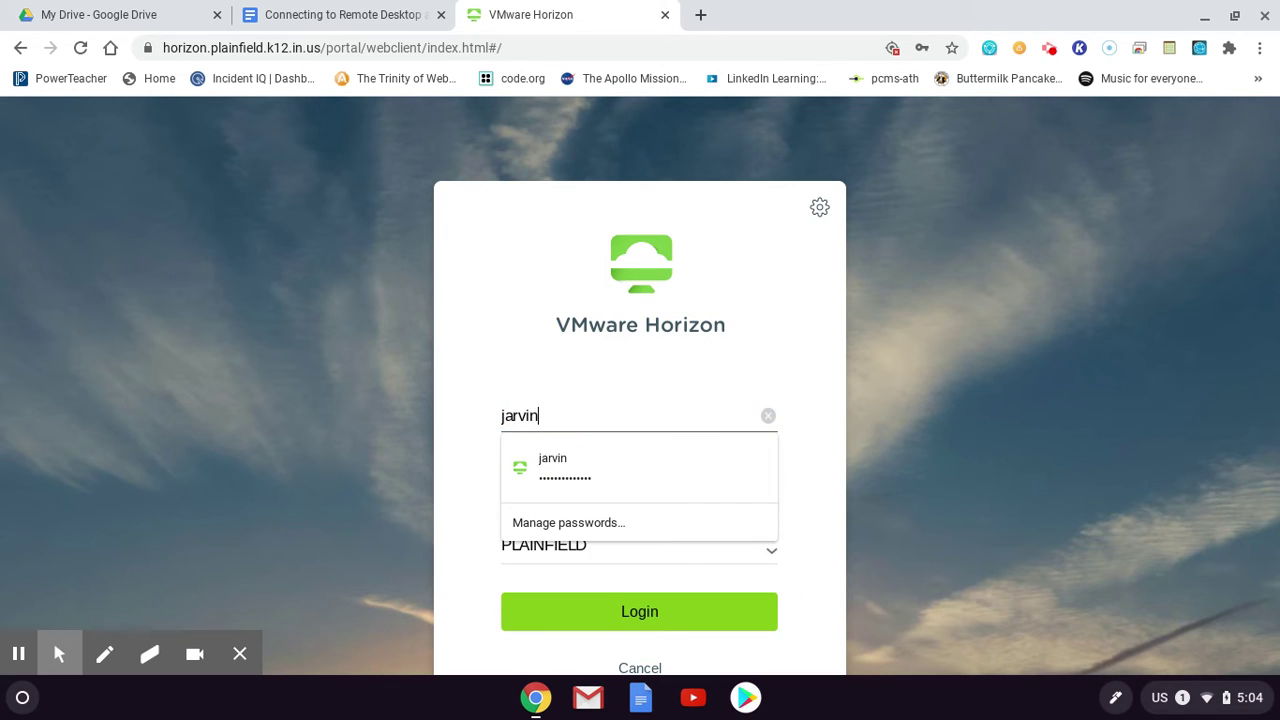
key(Down)
key(Return)
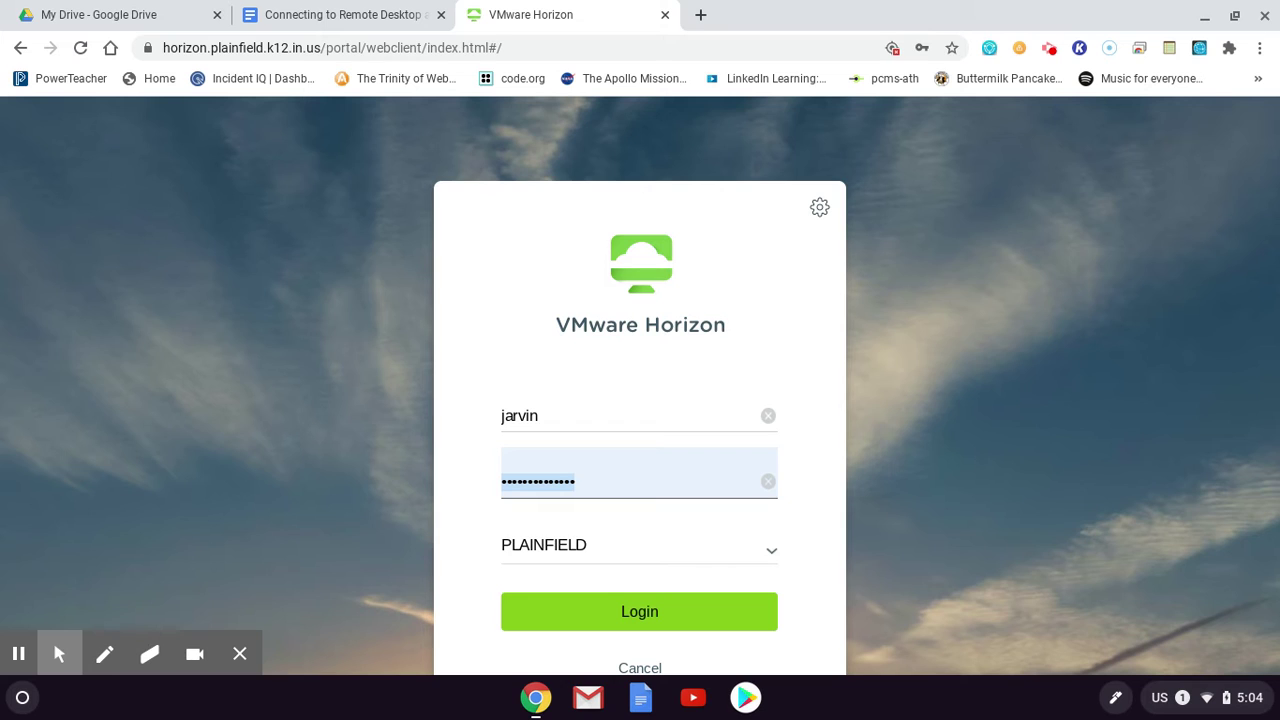
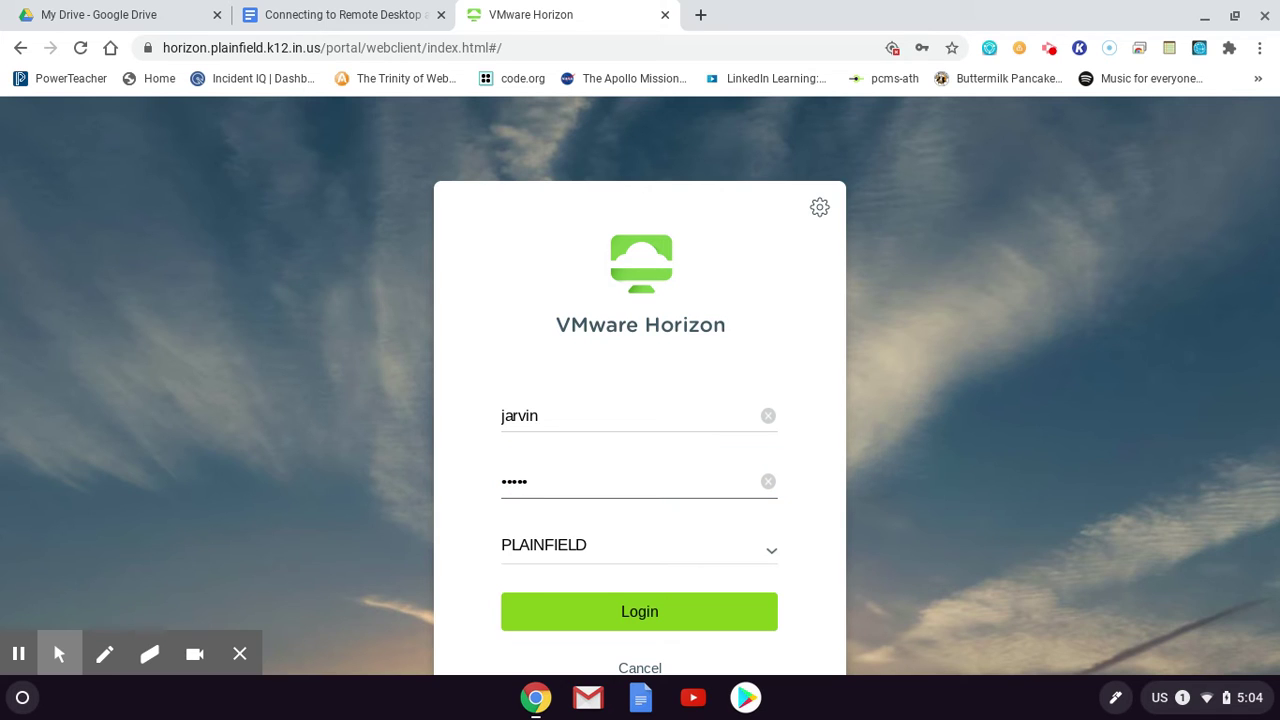
click(650, 622)
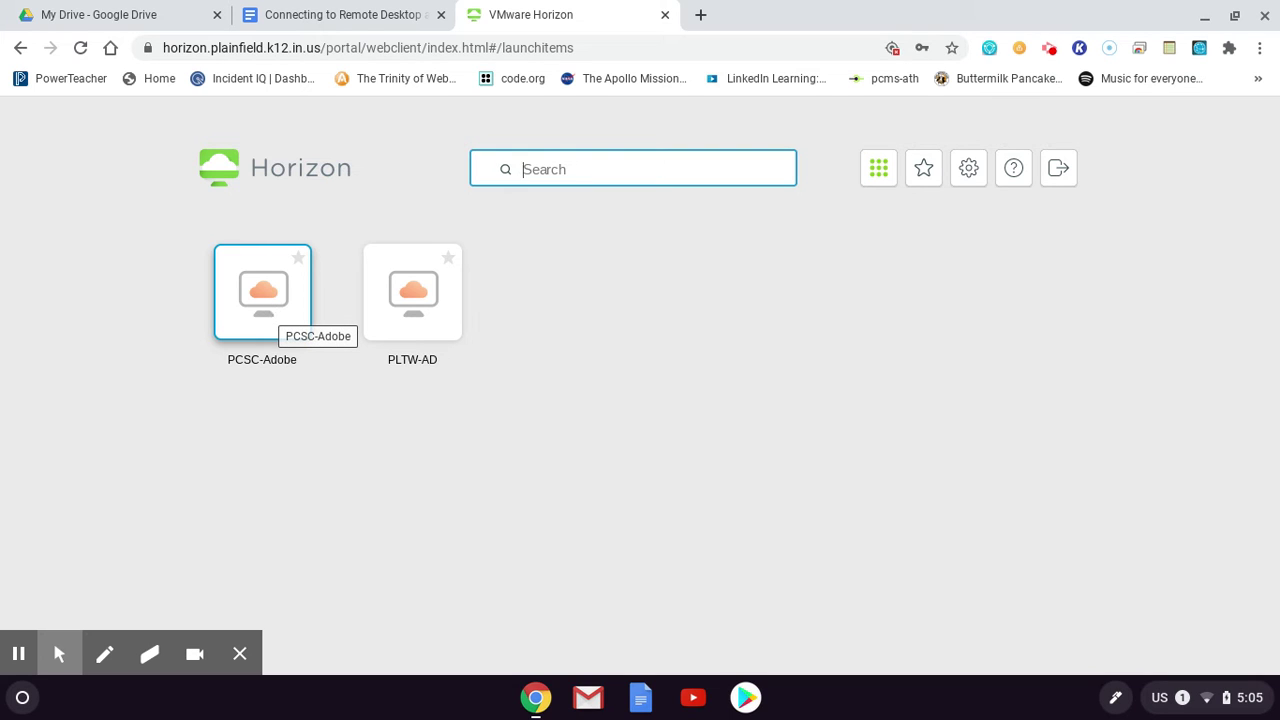
Launch the PCSC-Adobe desktop and wait for it to load
click(271, 308)
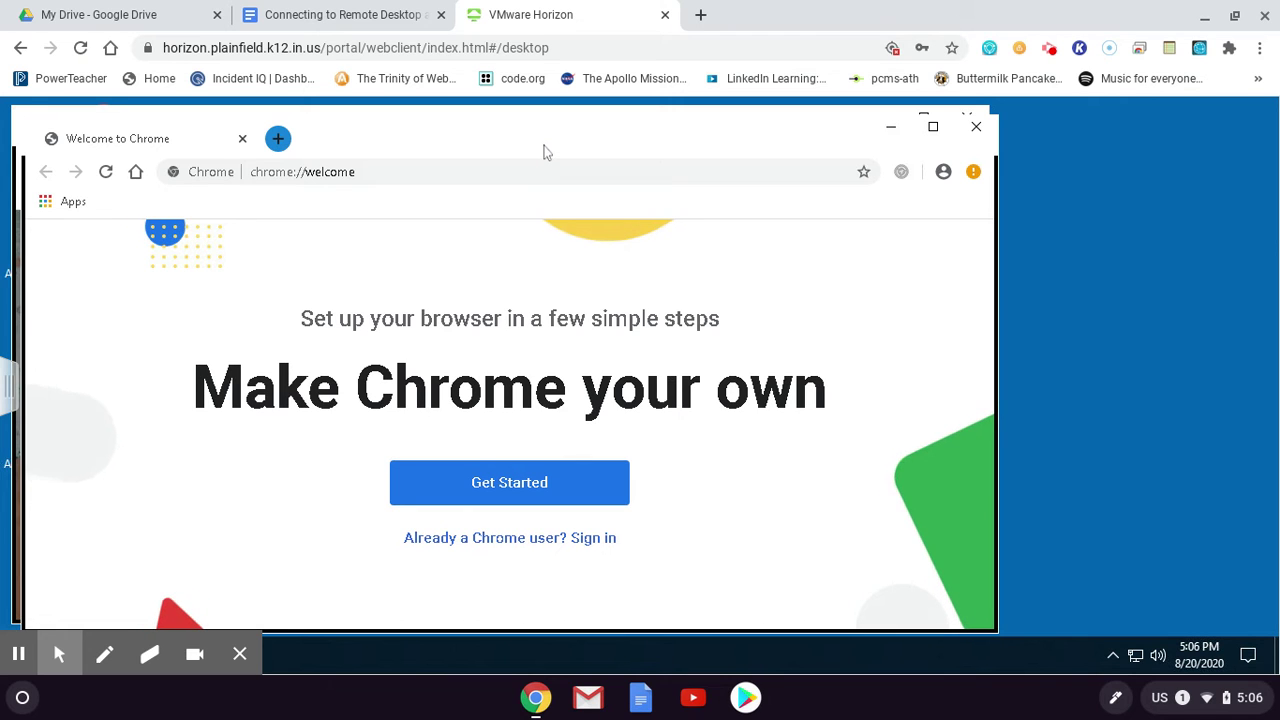
Move Chrome aside and sign in to remote Chrome with the school email address
drag(546, 152, 620, 131)
click(653, 150)
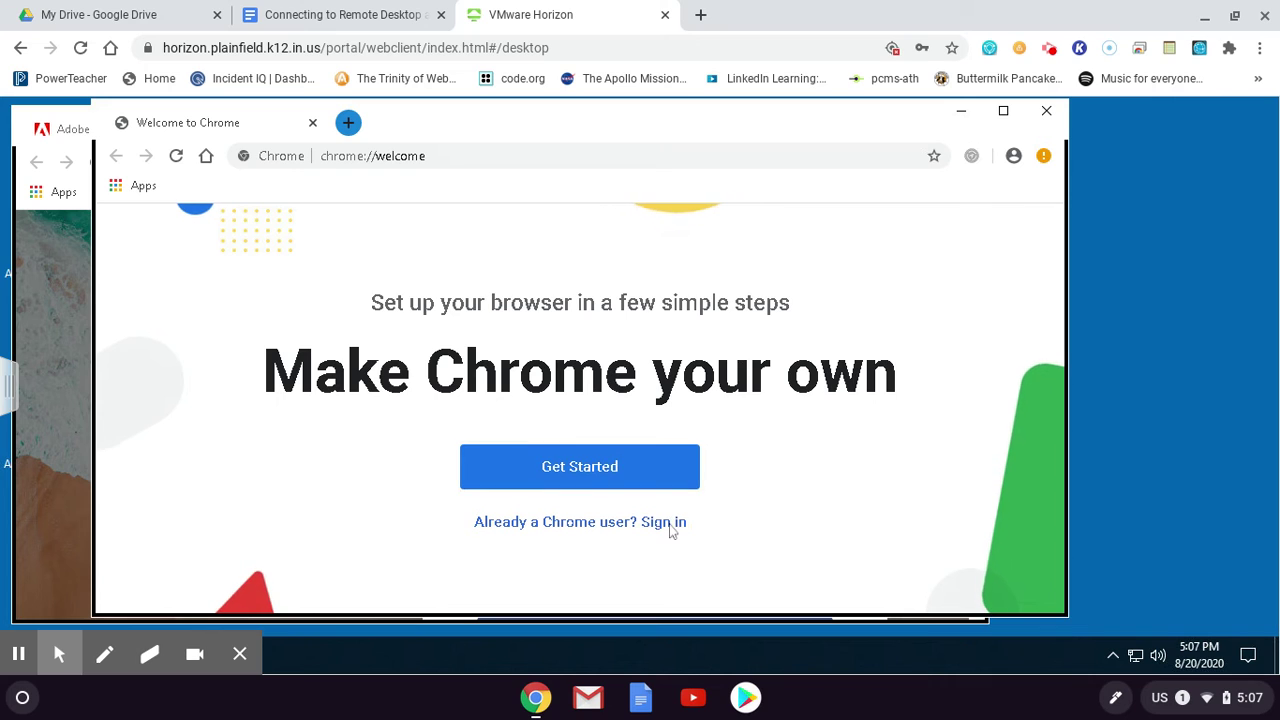
click(669, 528)
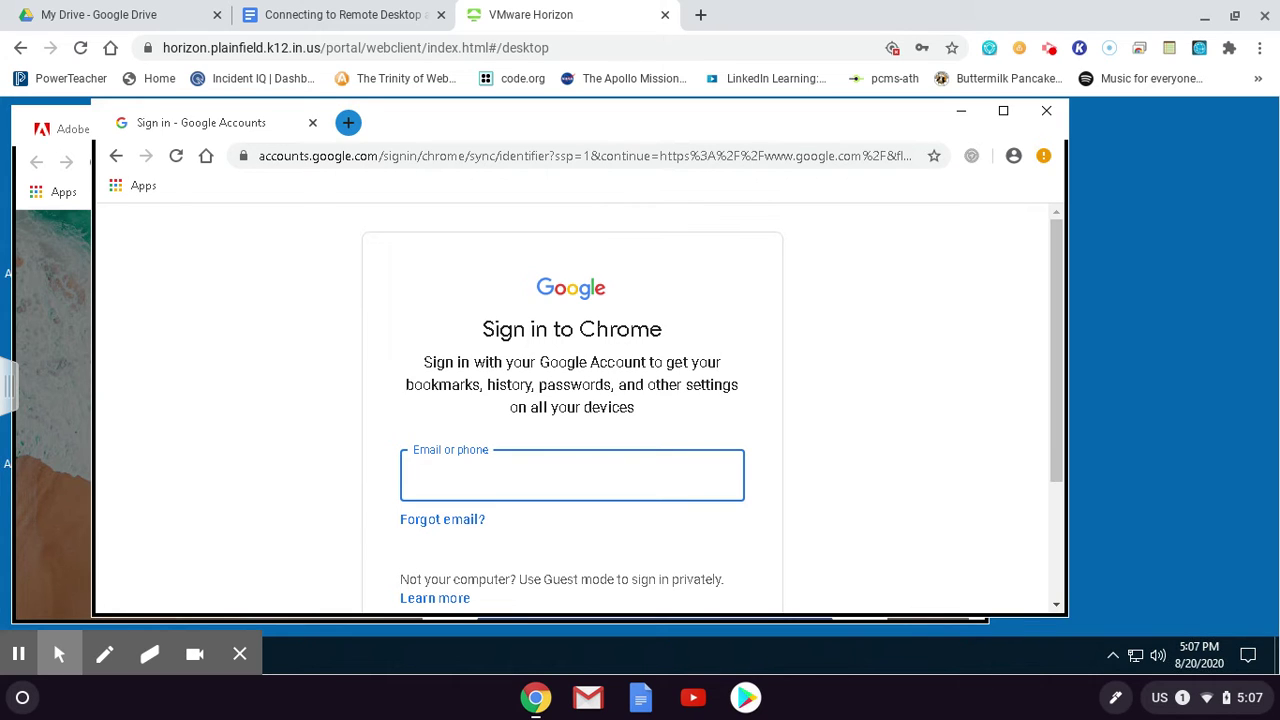
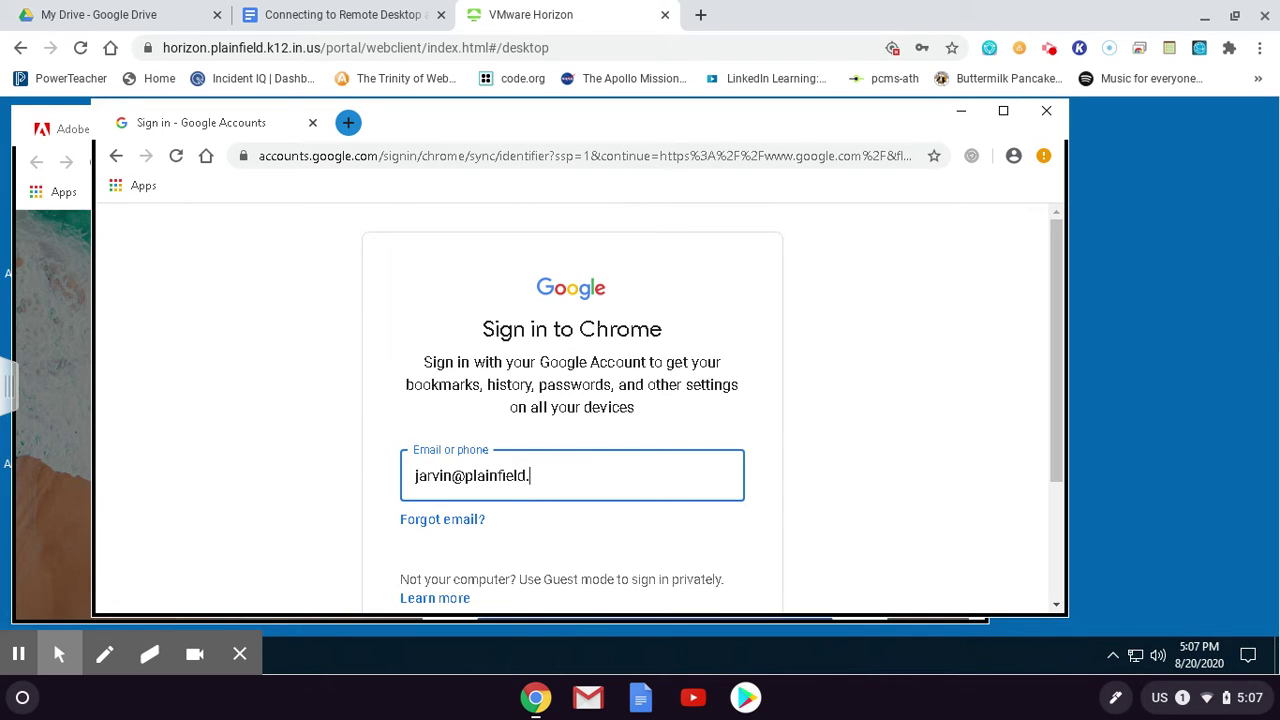
scroll(862, 461, down, 2)
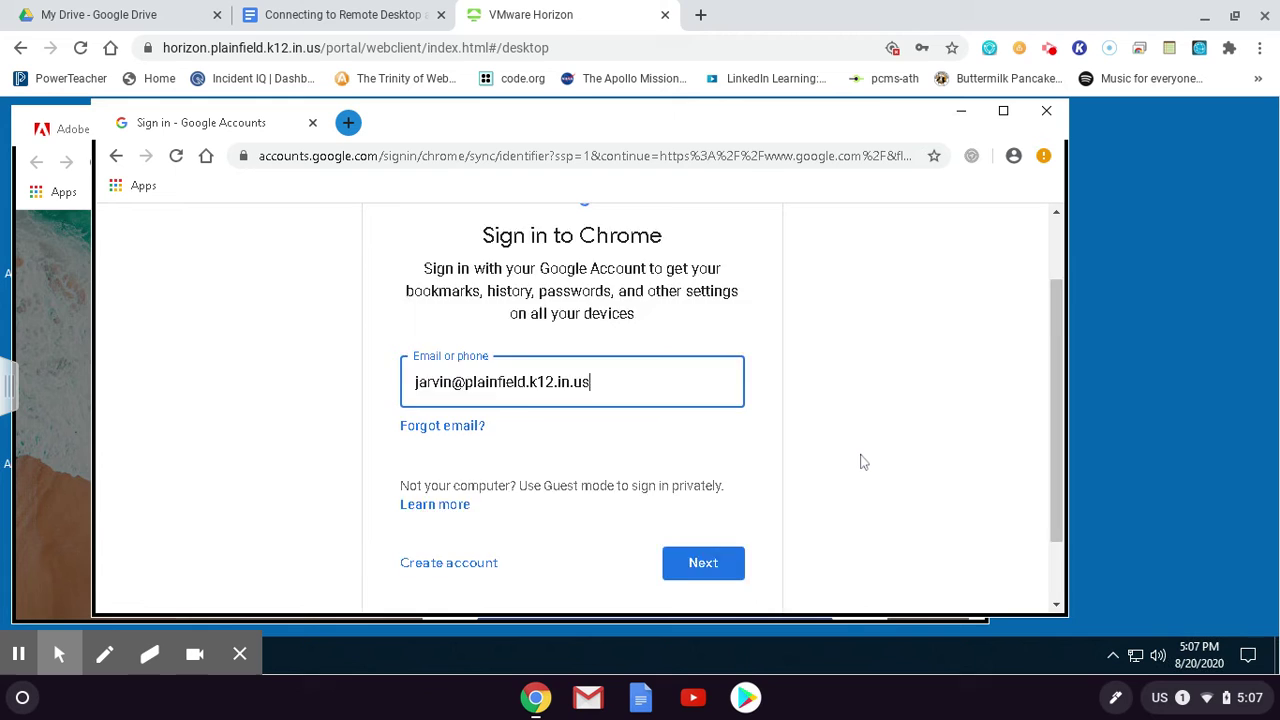
scroll(862, 461, down, 2)
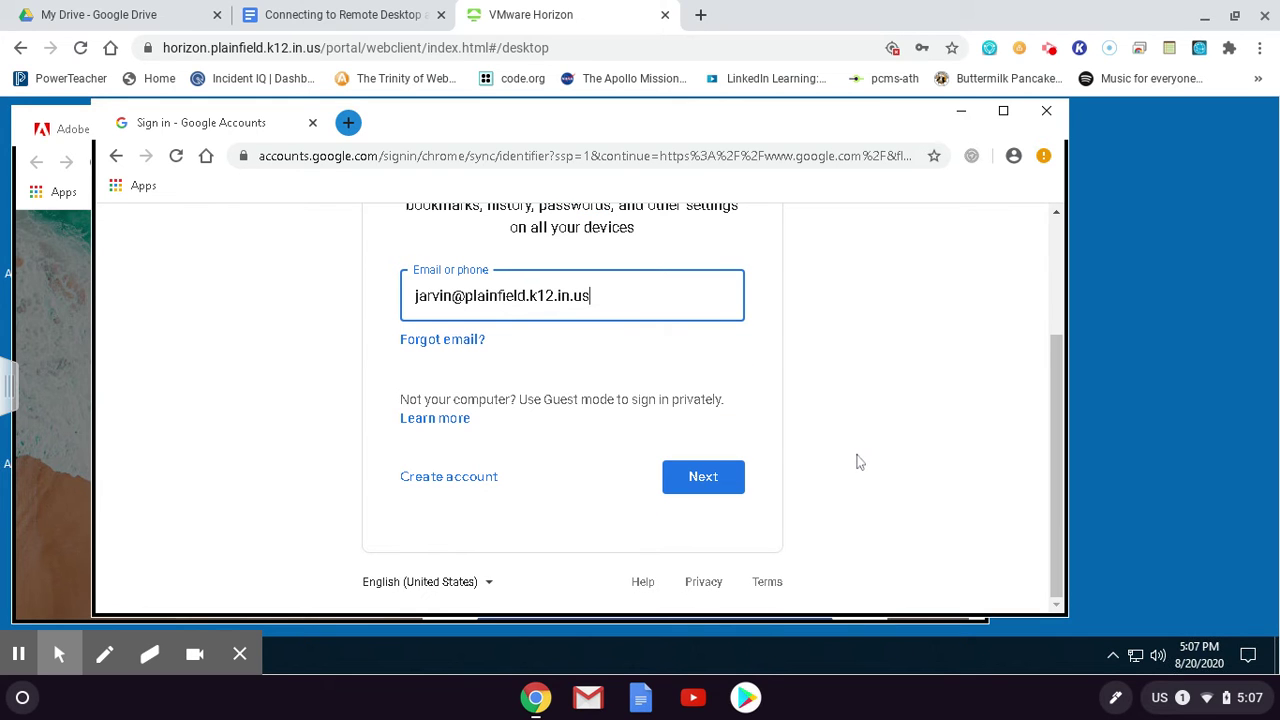
click(705, 480)
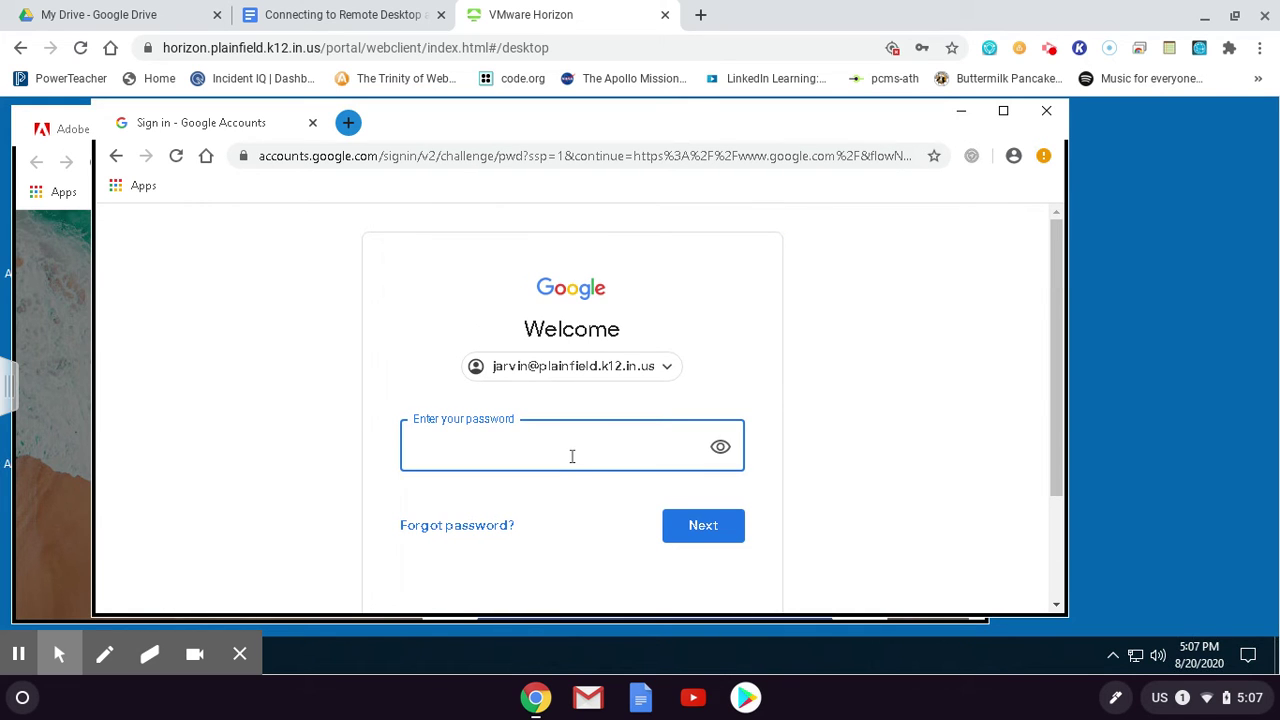
Enter the school account password on the Google sign-in page
click(572, 456)
text(•••)
click(686, 523)
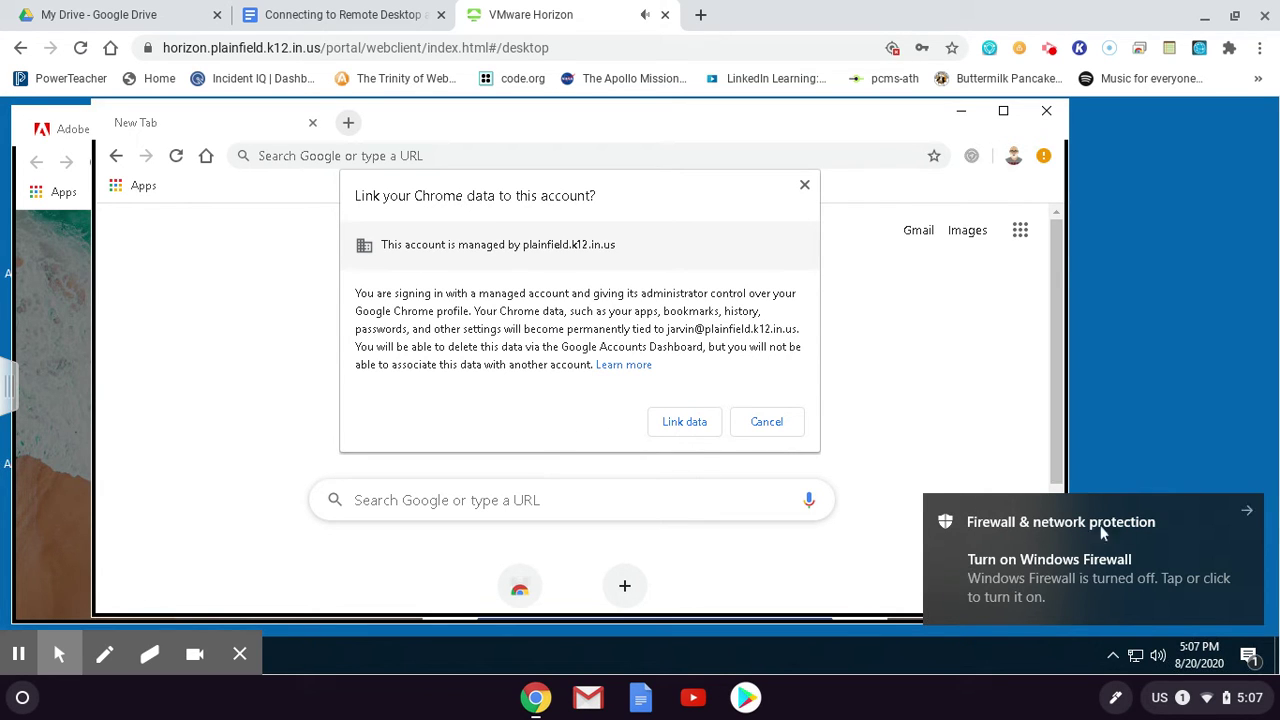
Dismiss the firewall notice, link browser data and turn on sync
click(1248, 511)
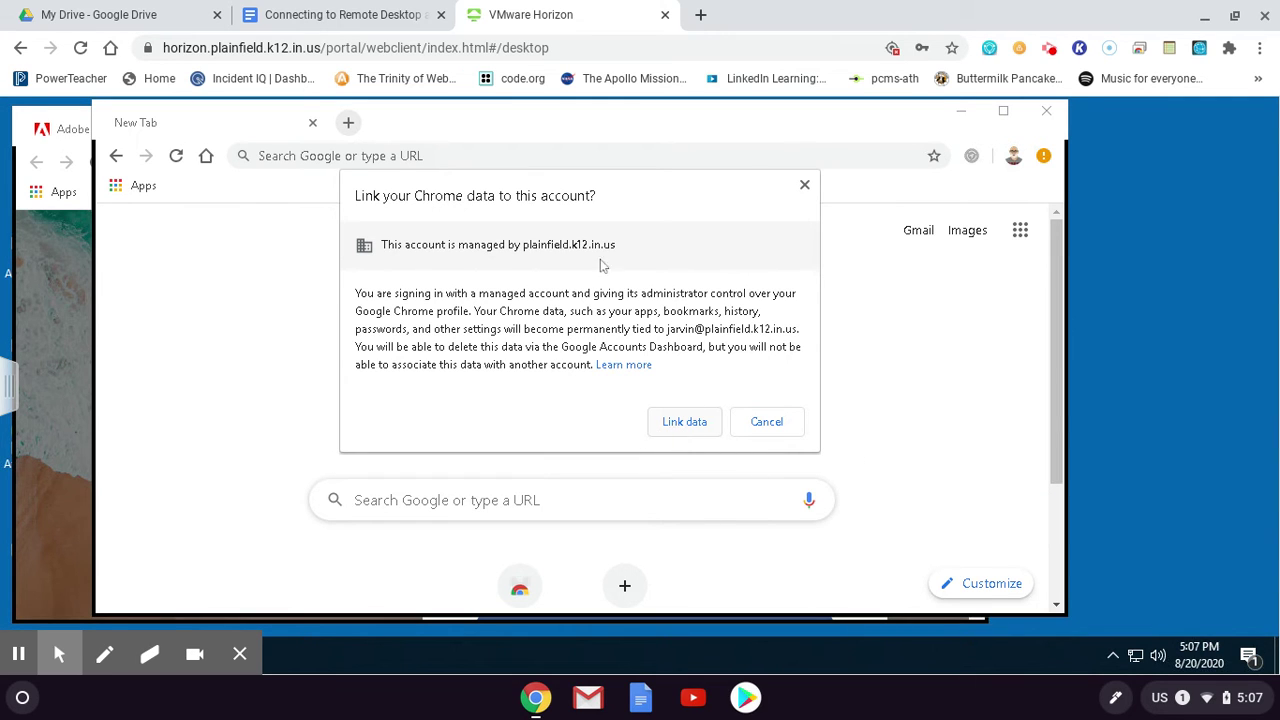
click(700, 428)
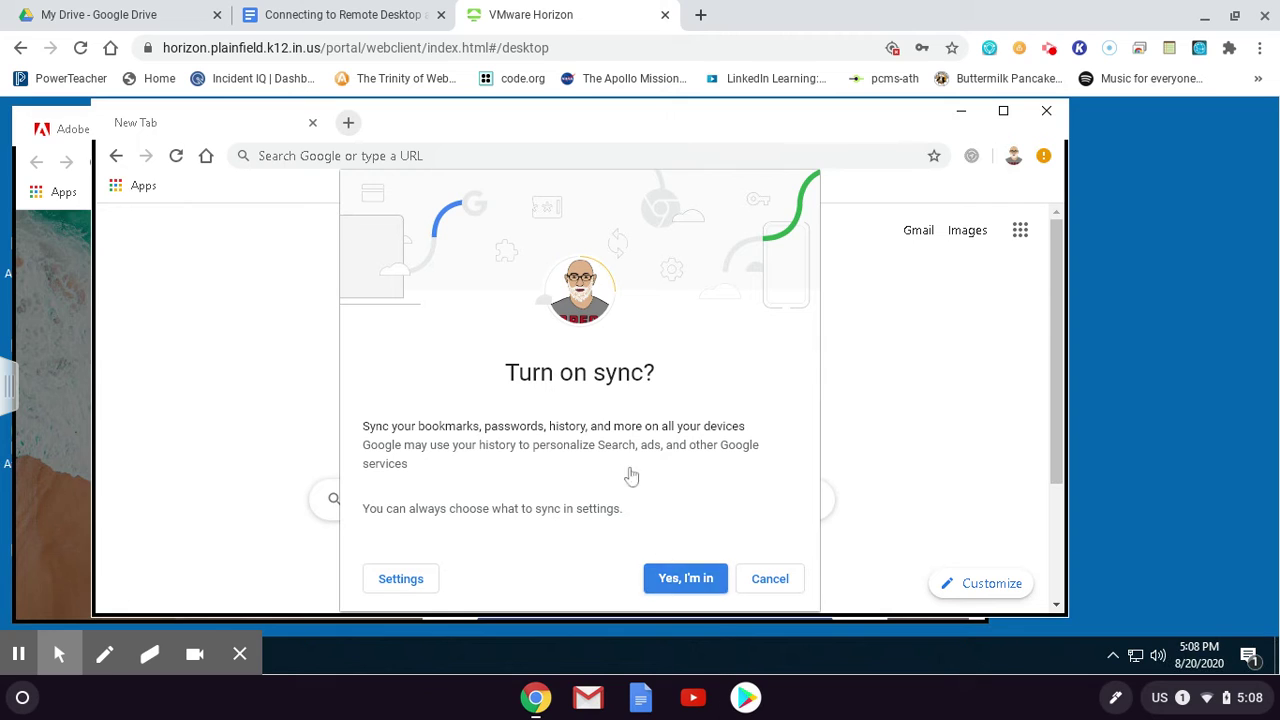
click(686, 579)
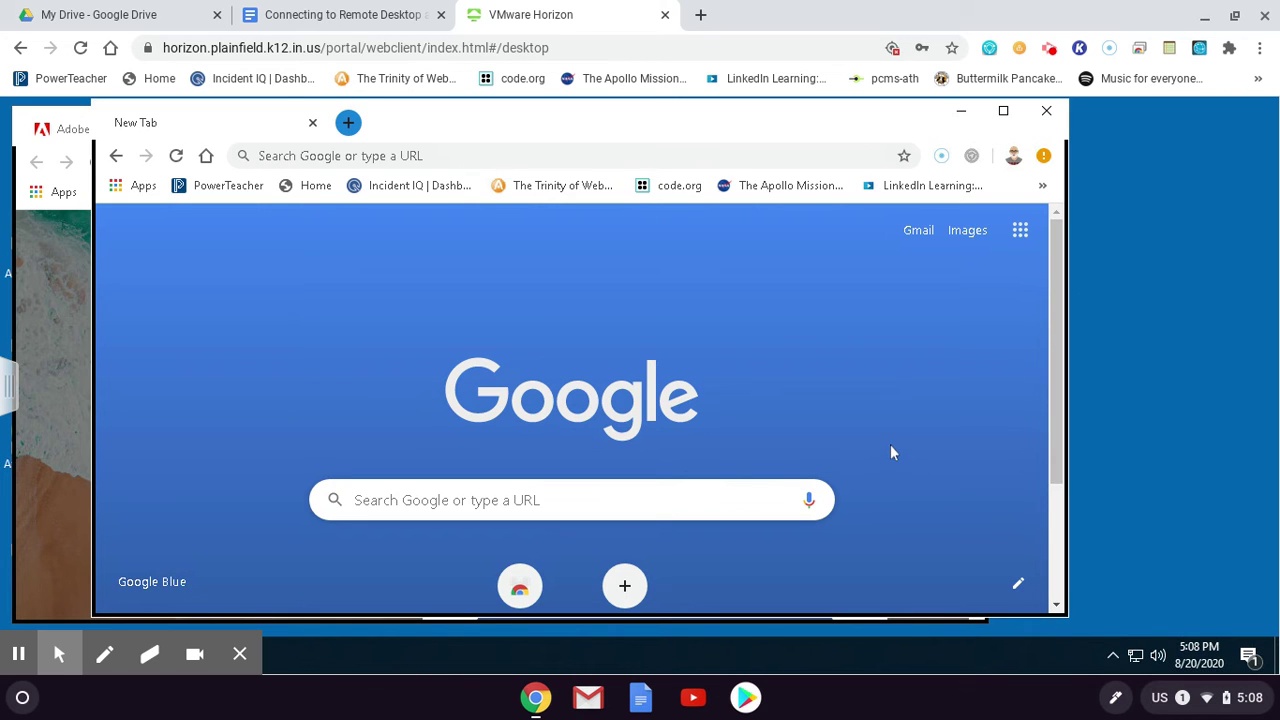
drag(706, 126, 820, 145)
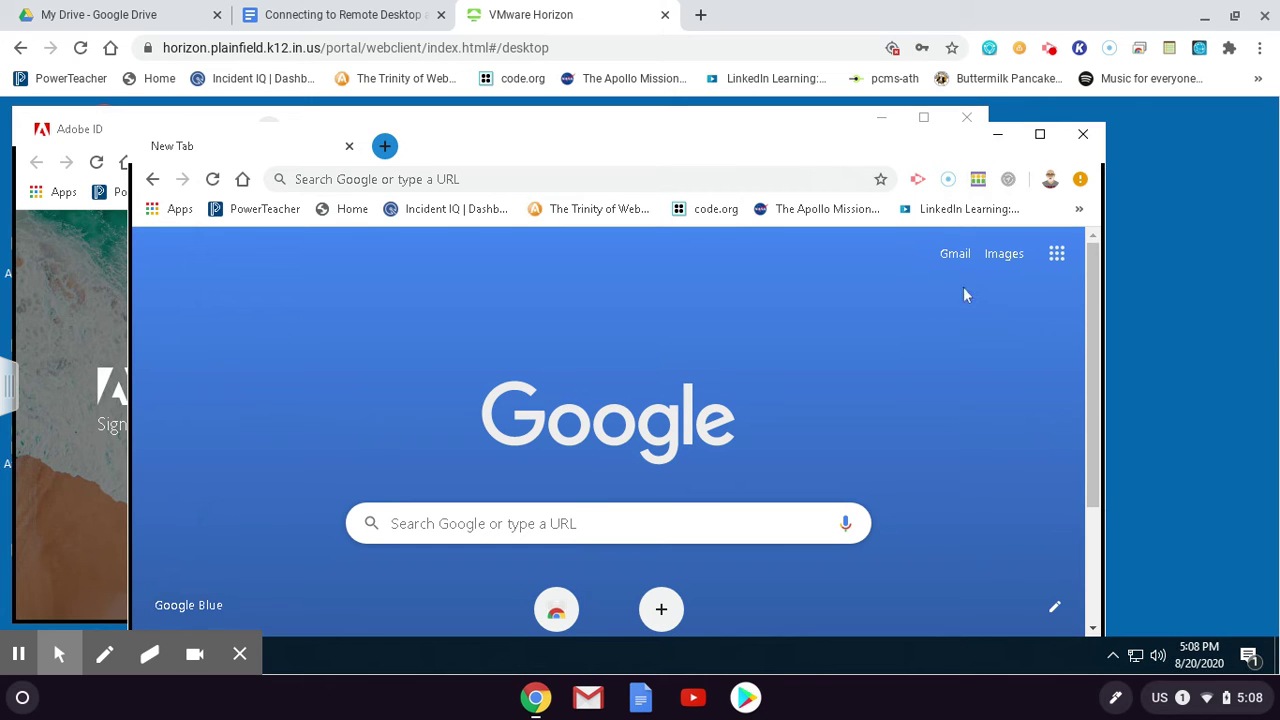
Close the New Tab window and continue the Adobe ID sign-in with Google
click(1085, 138)
drag(666, 120, 770, 122)
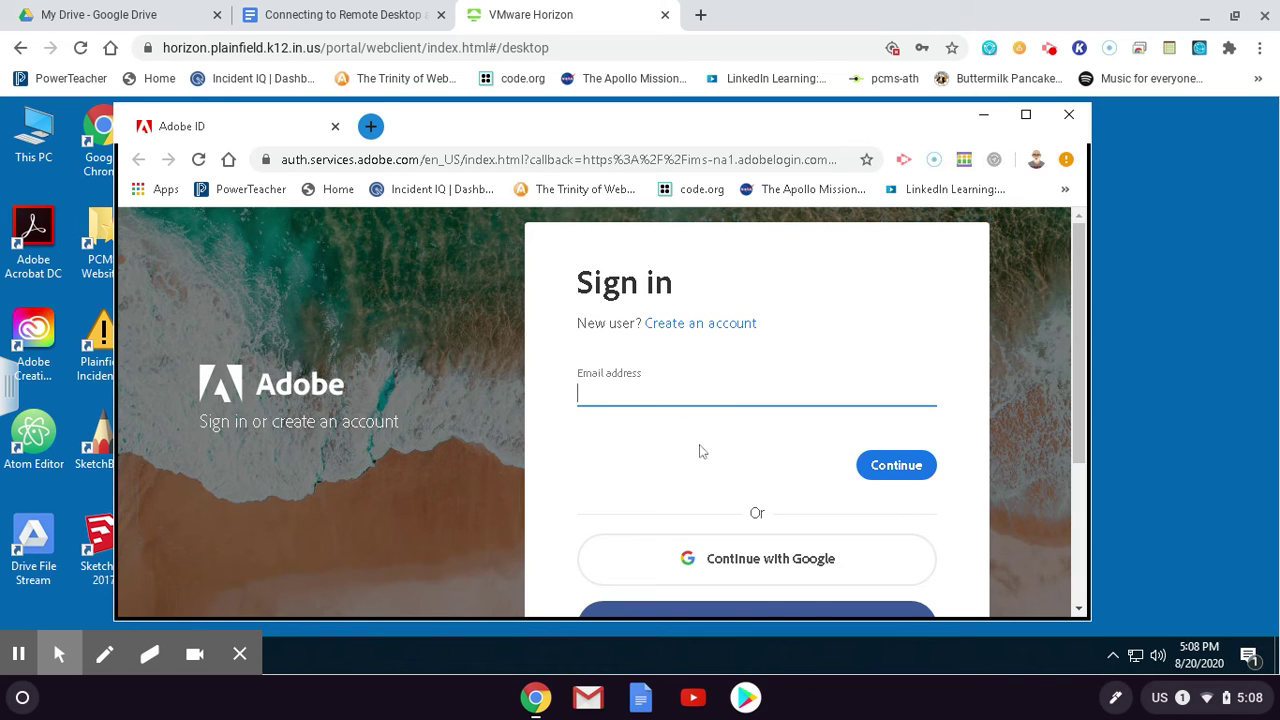
scroll(700, 450, down, 1)
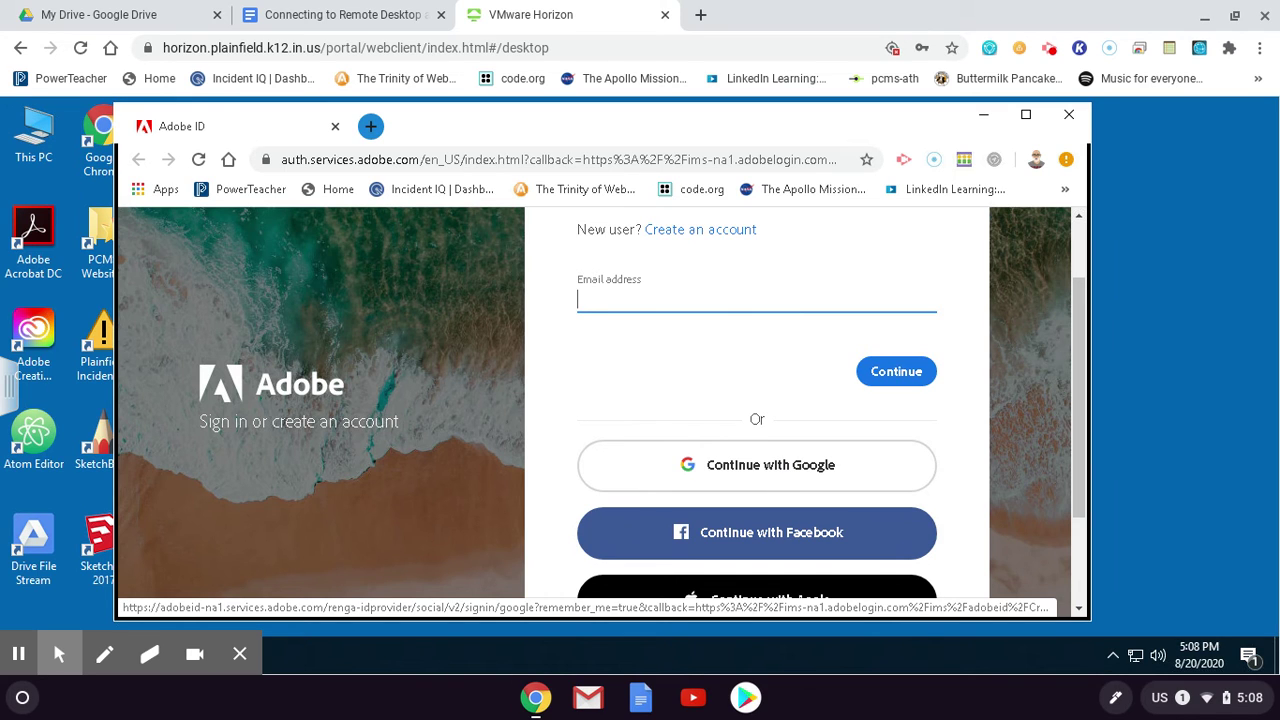
click(778, 467)
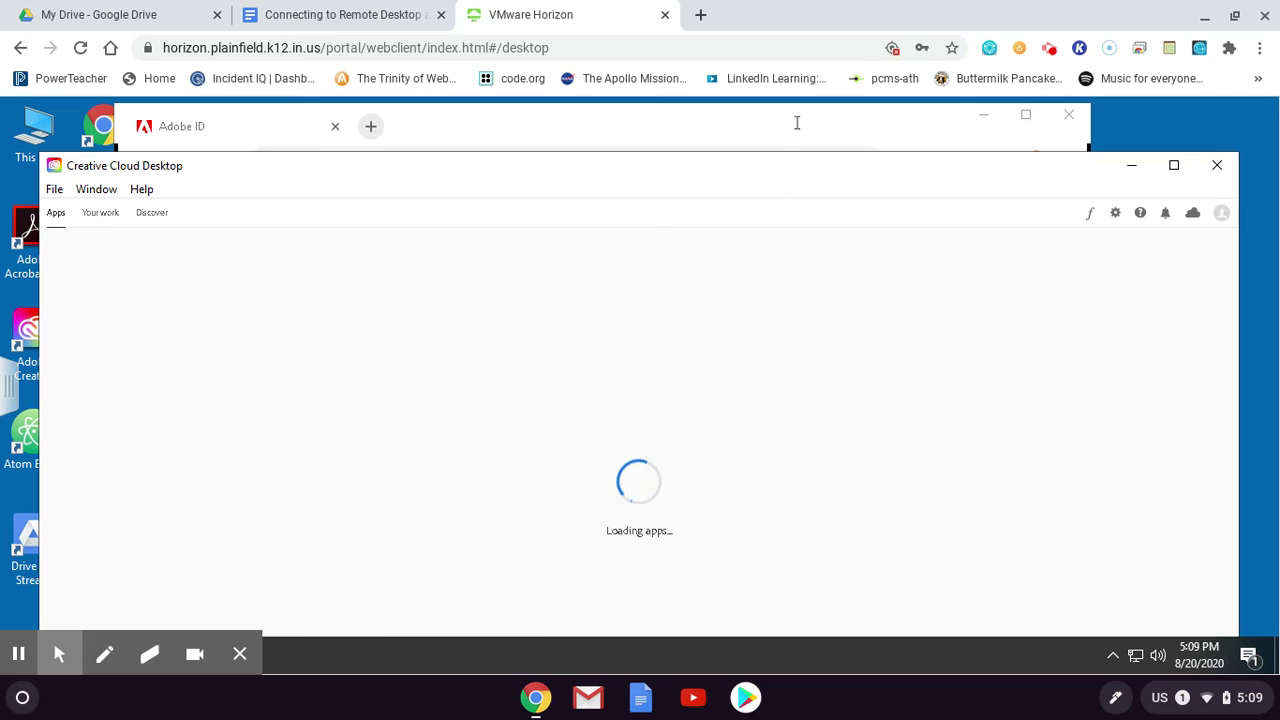
Close the finished Adobe ID browser window and move Creative Cloud back up
drag(951, 184, 961, 298)
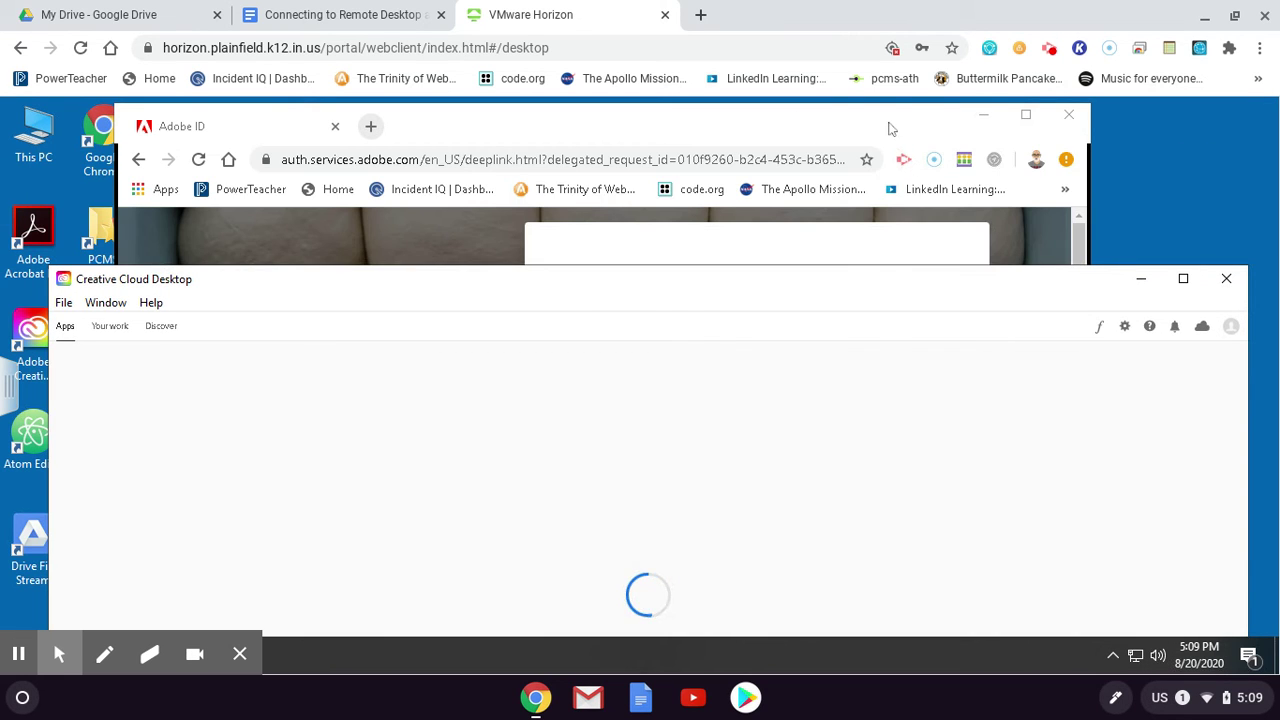
drag(886, 129, 880, 155)
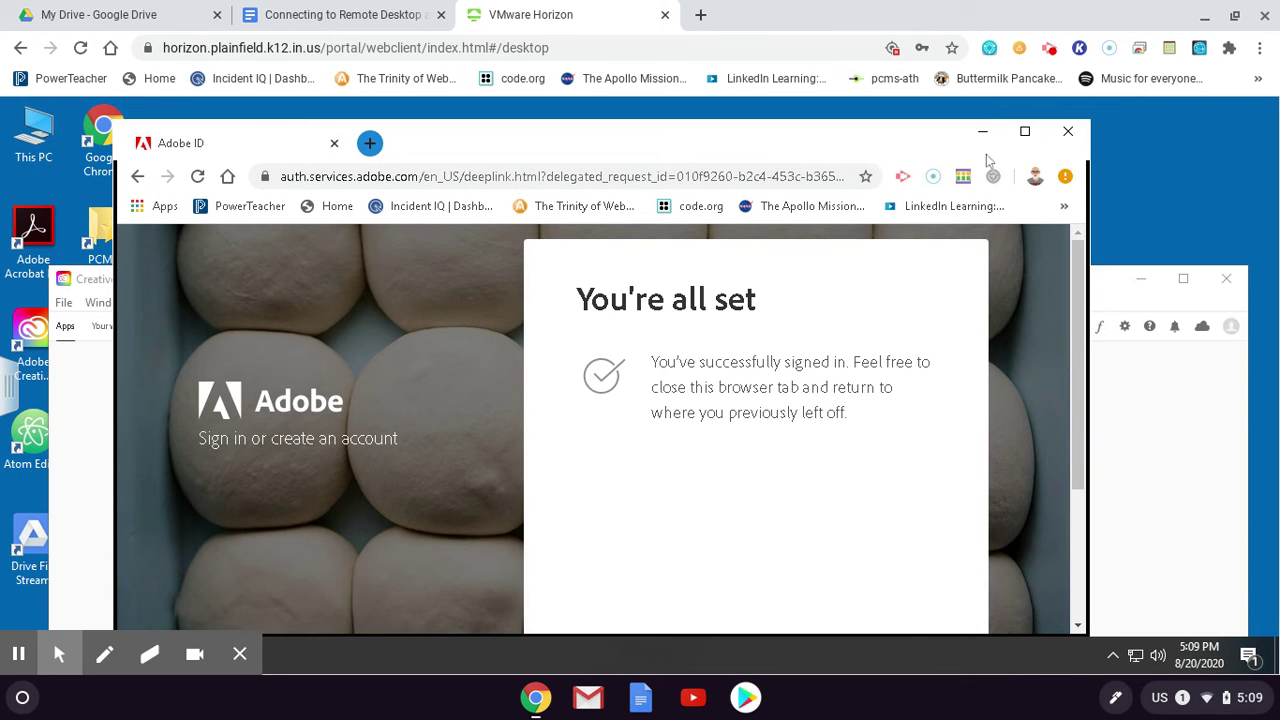
click(1068, 131)
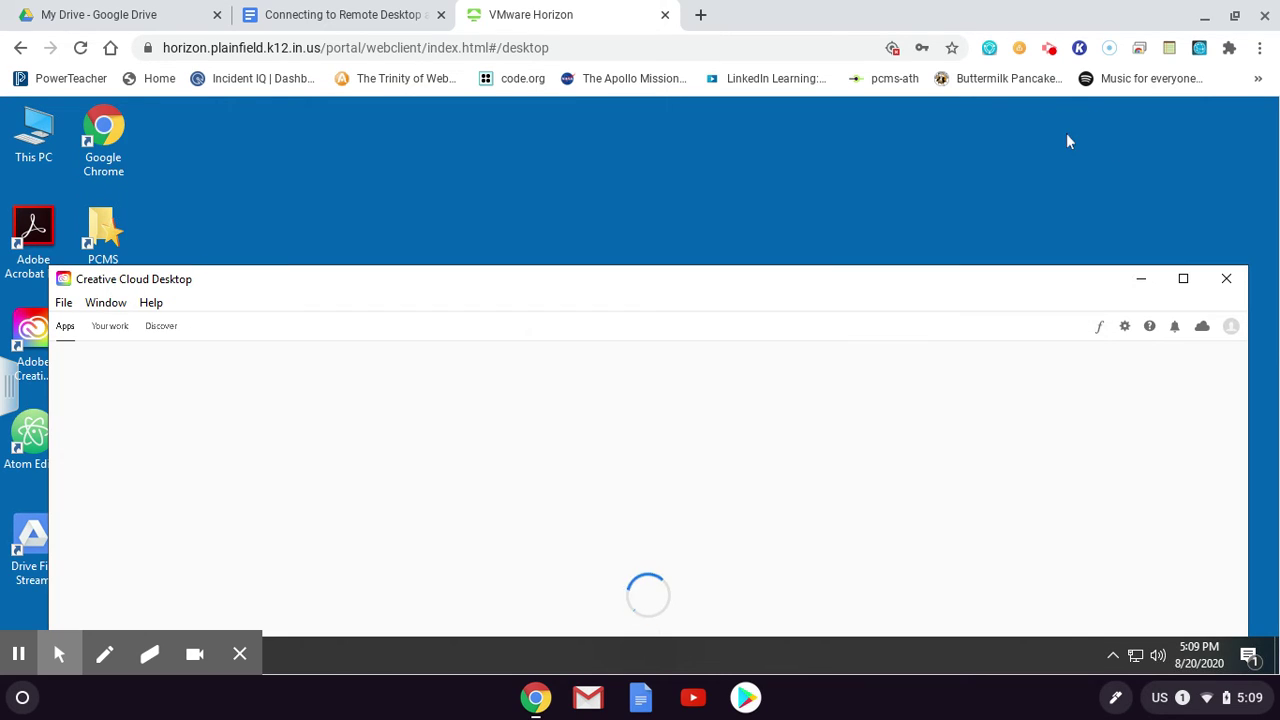
drag(797, 294, 779, 139)
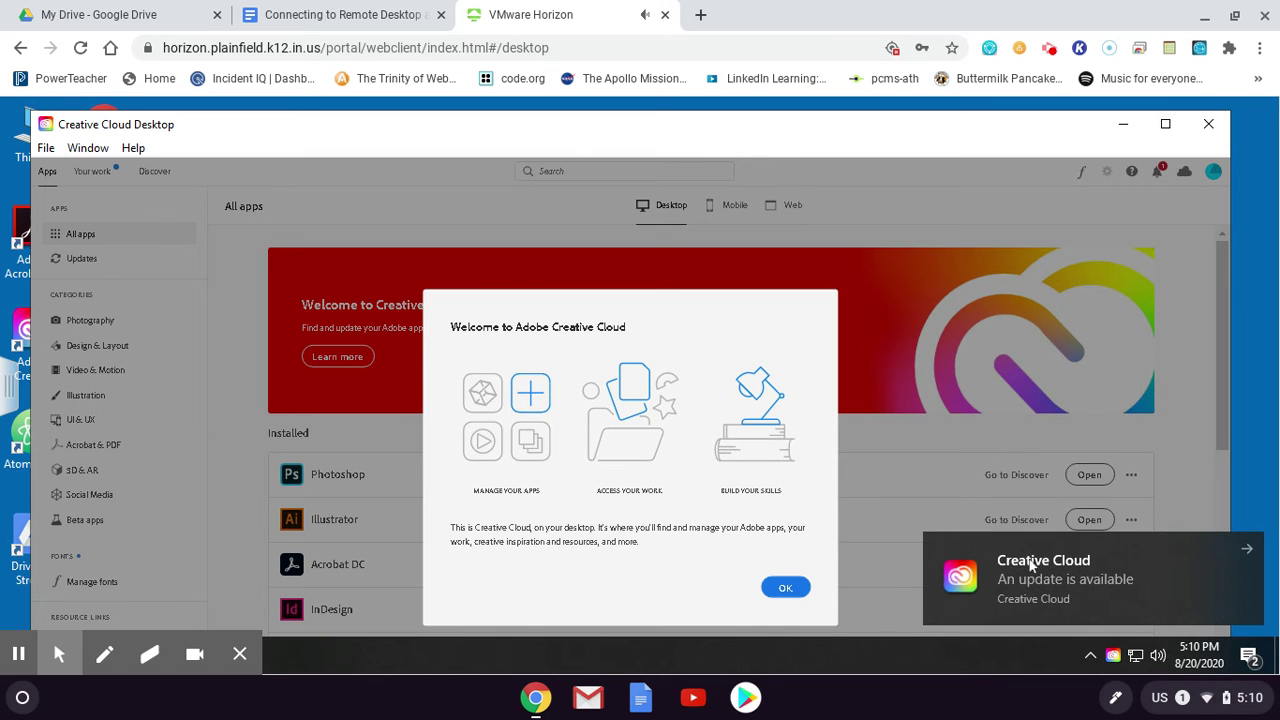
Dismiss the update and fonts notifications and the Welcome dialog, then minimize Creative Cloud
click(1248, 551)
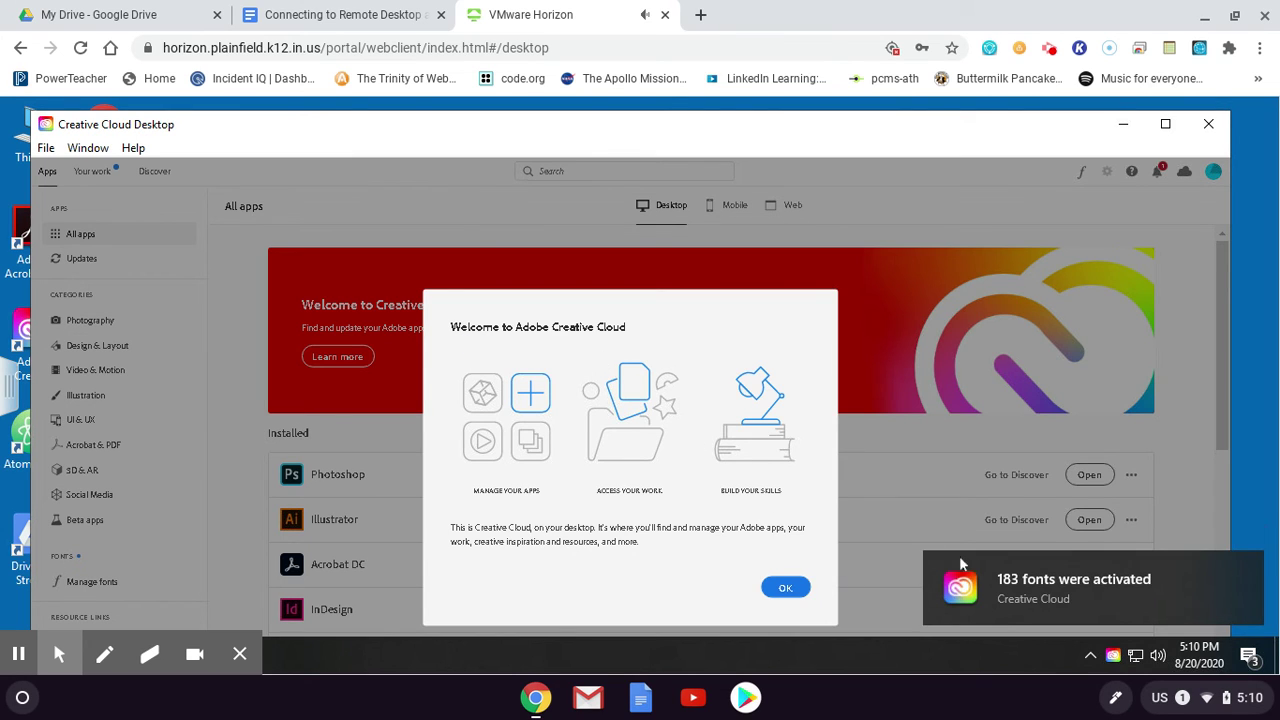
mouse_move(1108, 600)
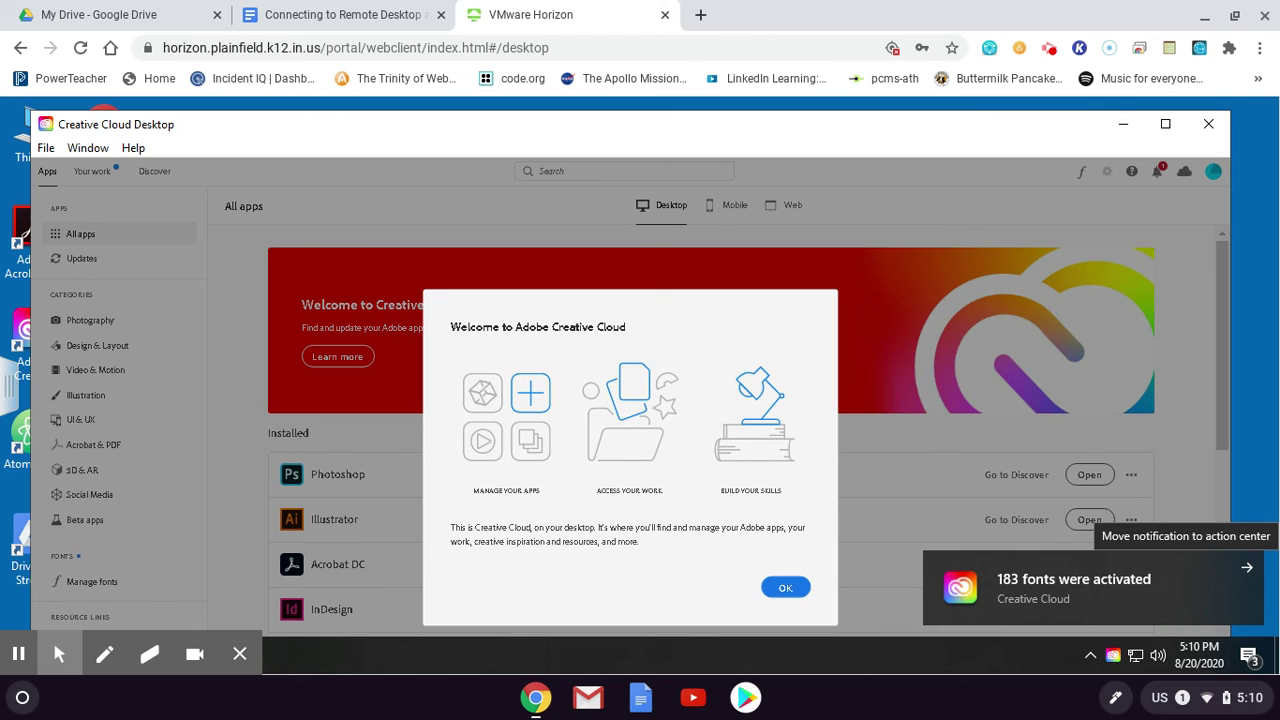
click(1248, 572)
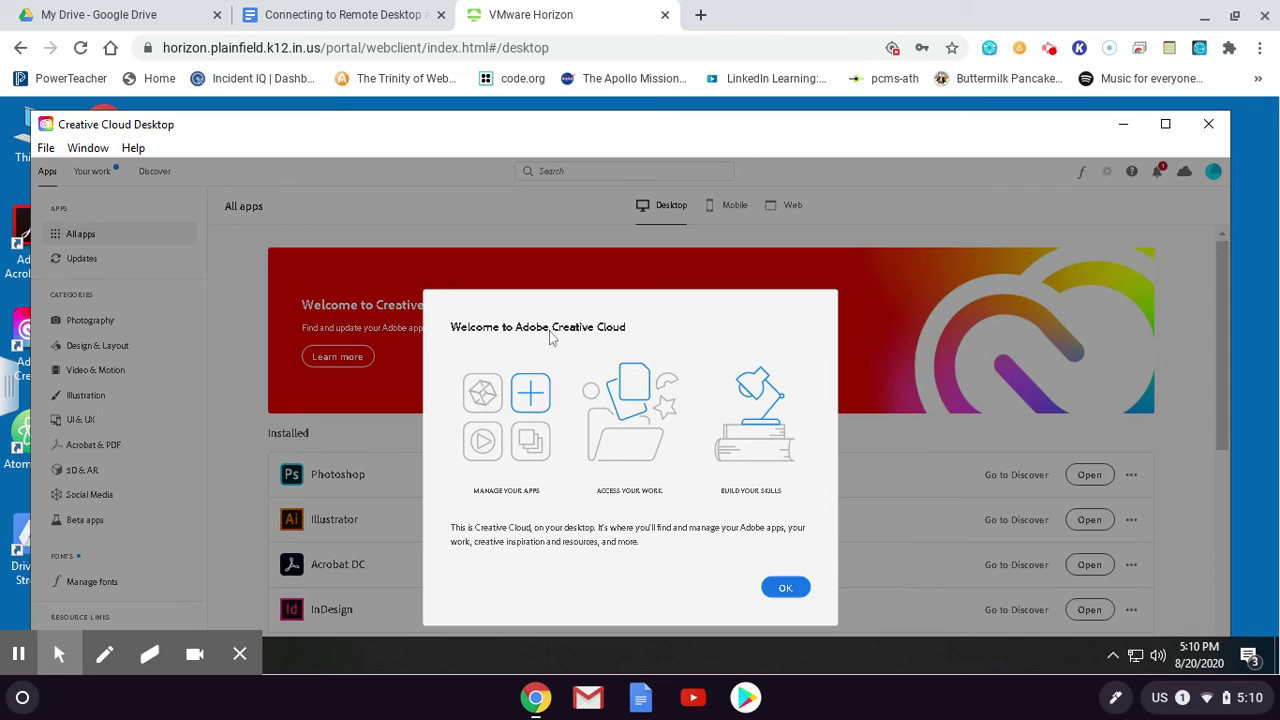
click(785, 590)
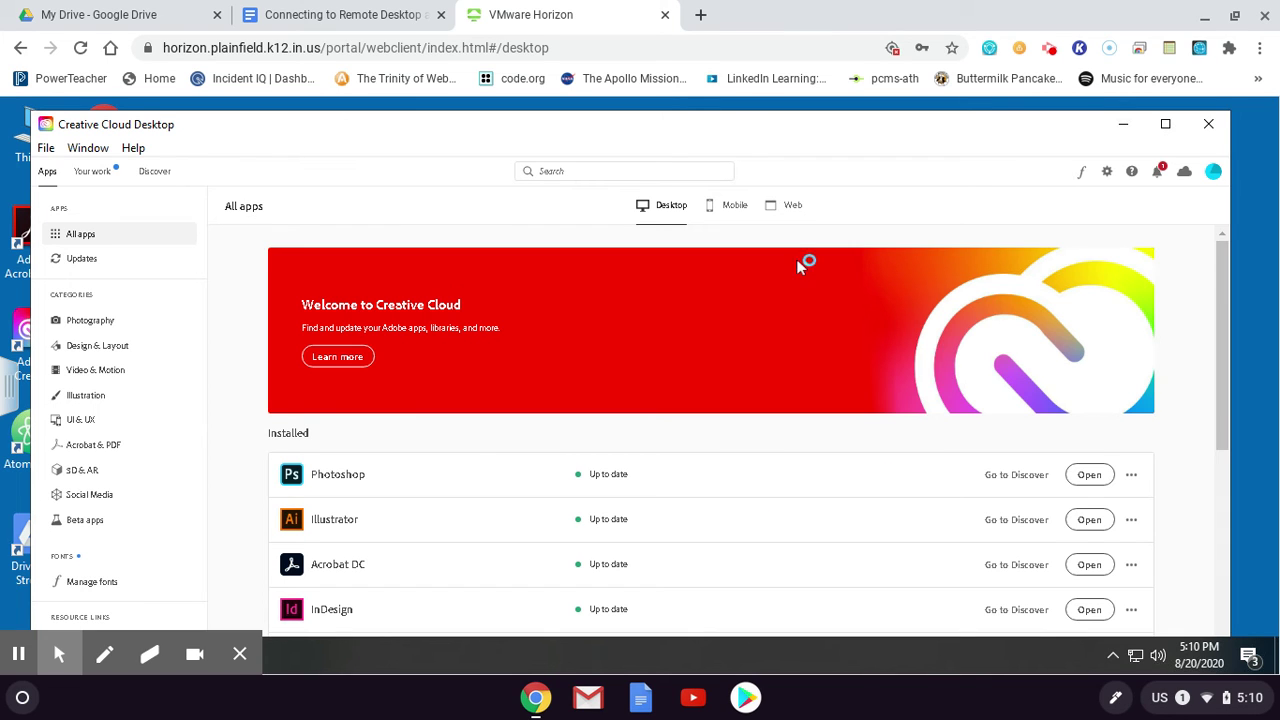
drag(829, 126, 839, 115)
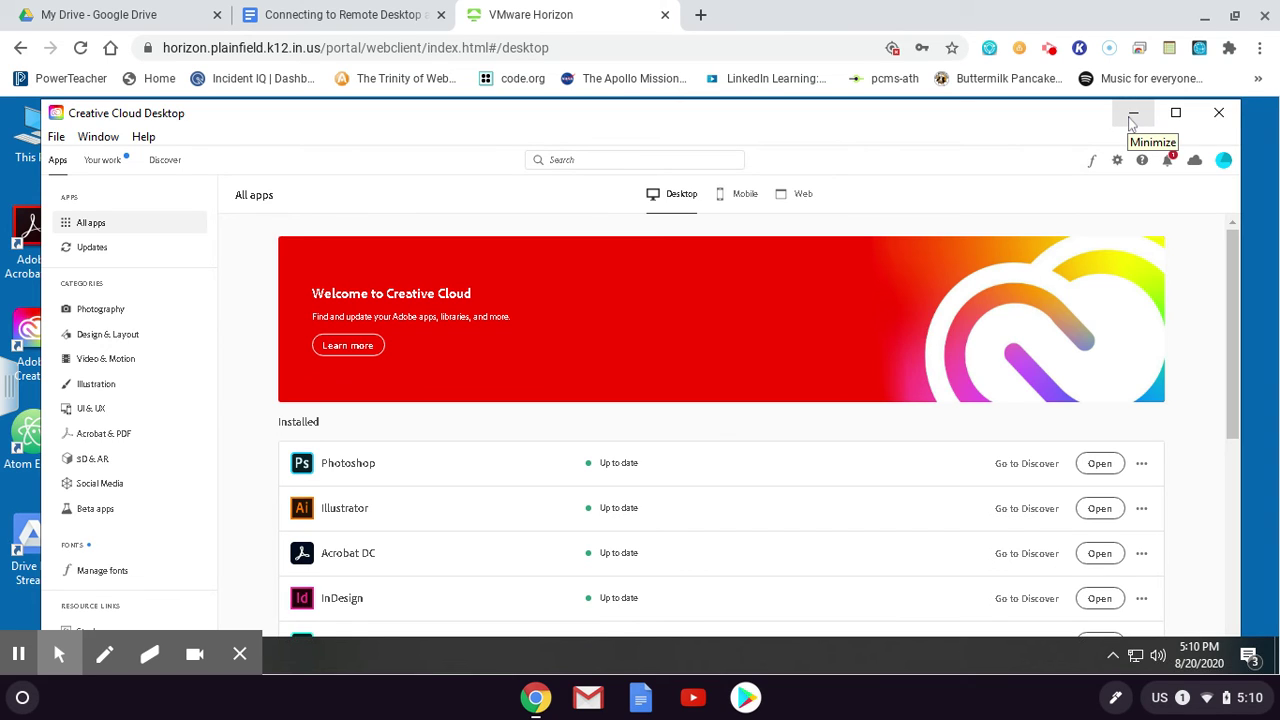
click(1132, 118)
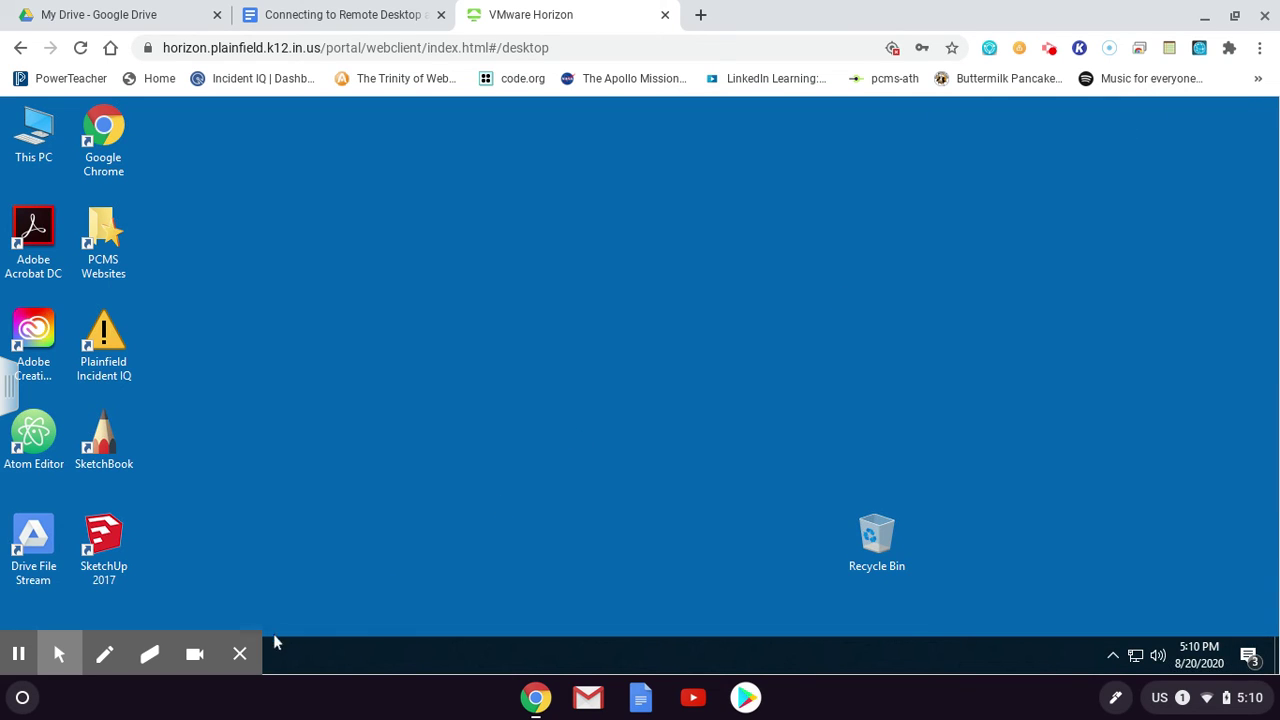
click(242, 655)
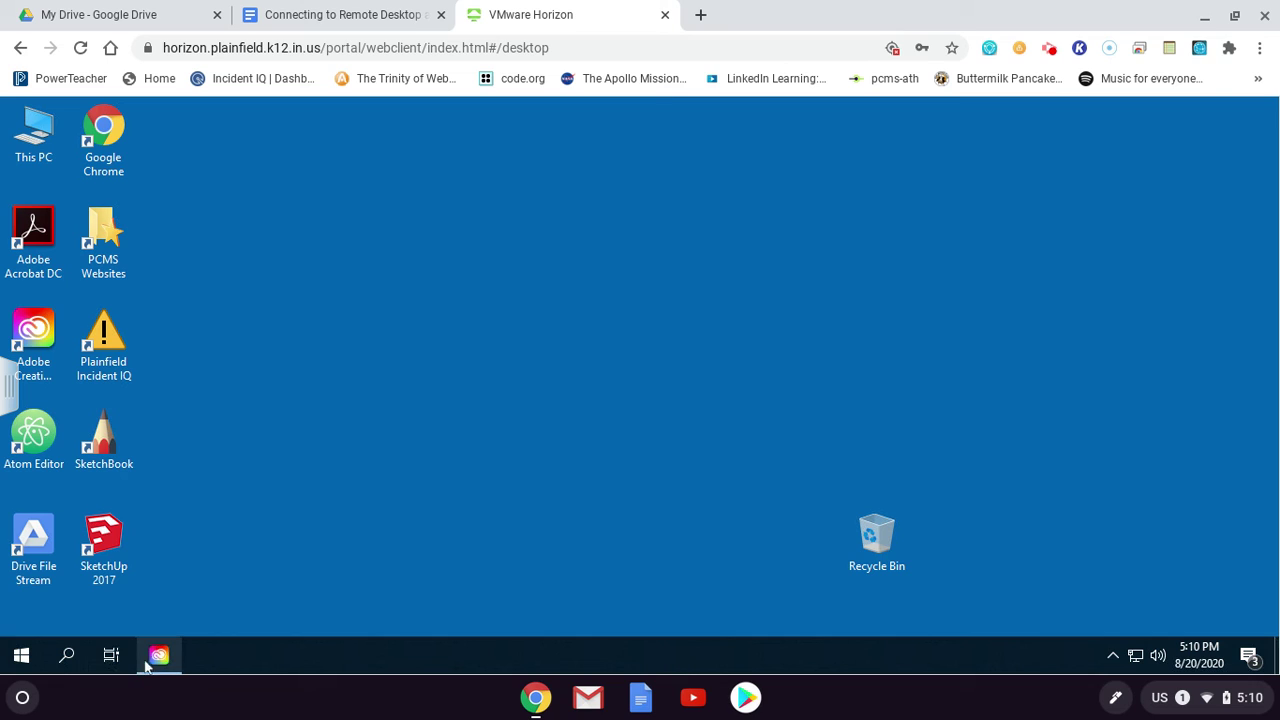
mouse_move(157, 664)
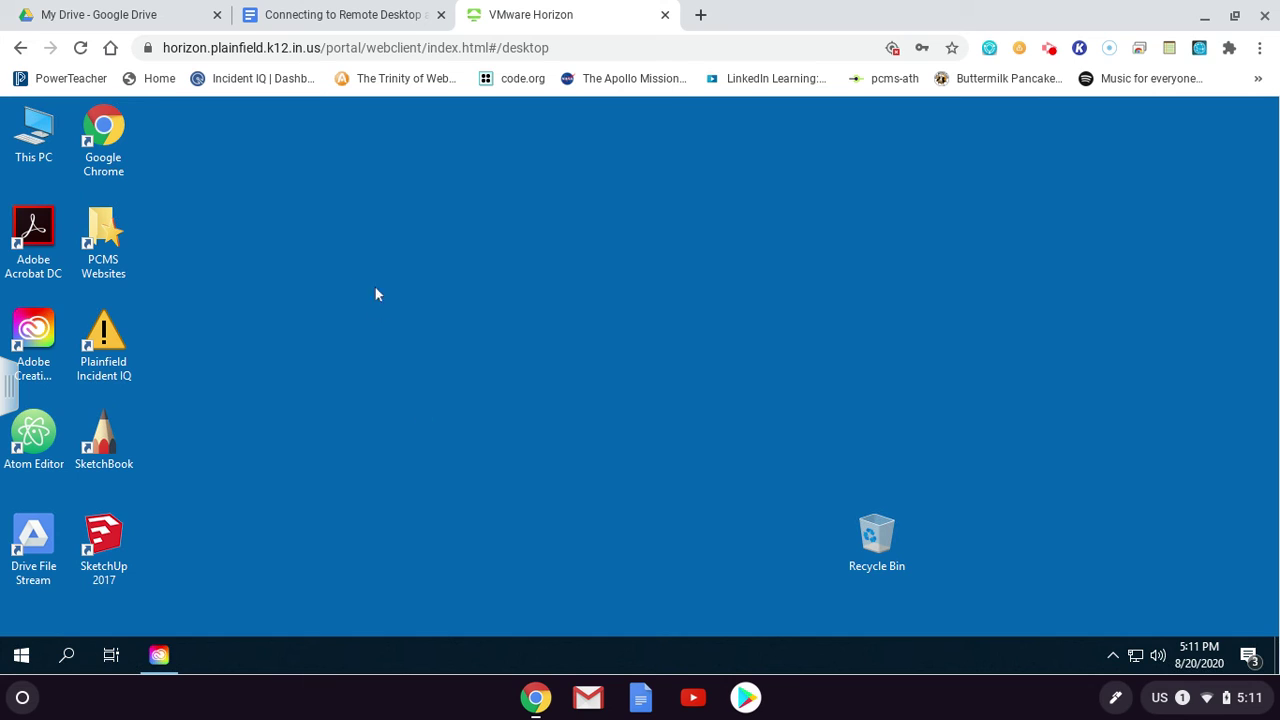
drag(364, 224, 539, 389)
Launch Drive File Stream and sign in with the school email and password
click(40, 548)
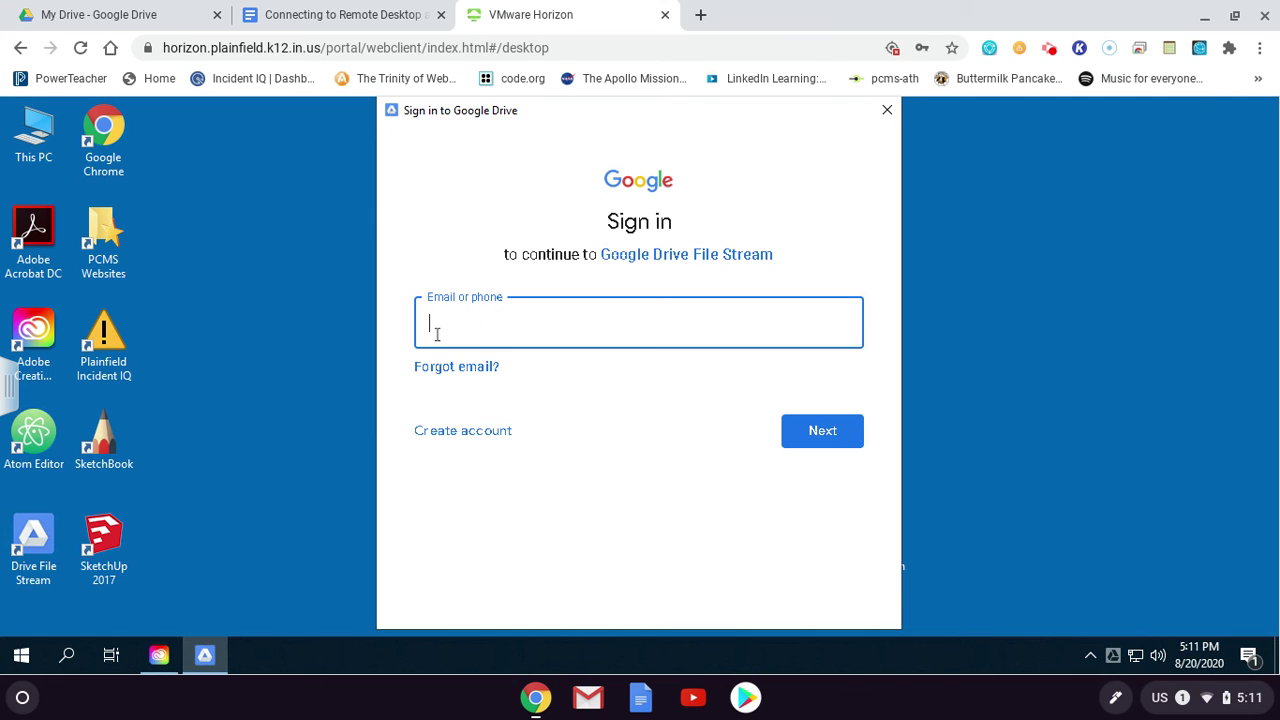
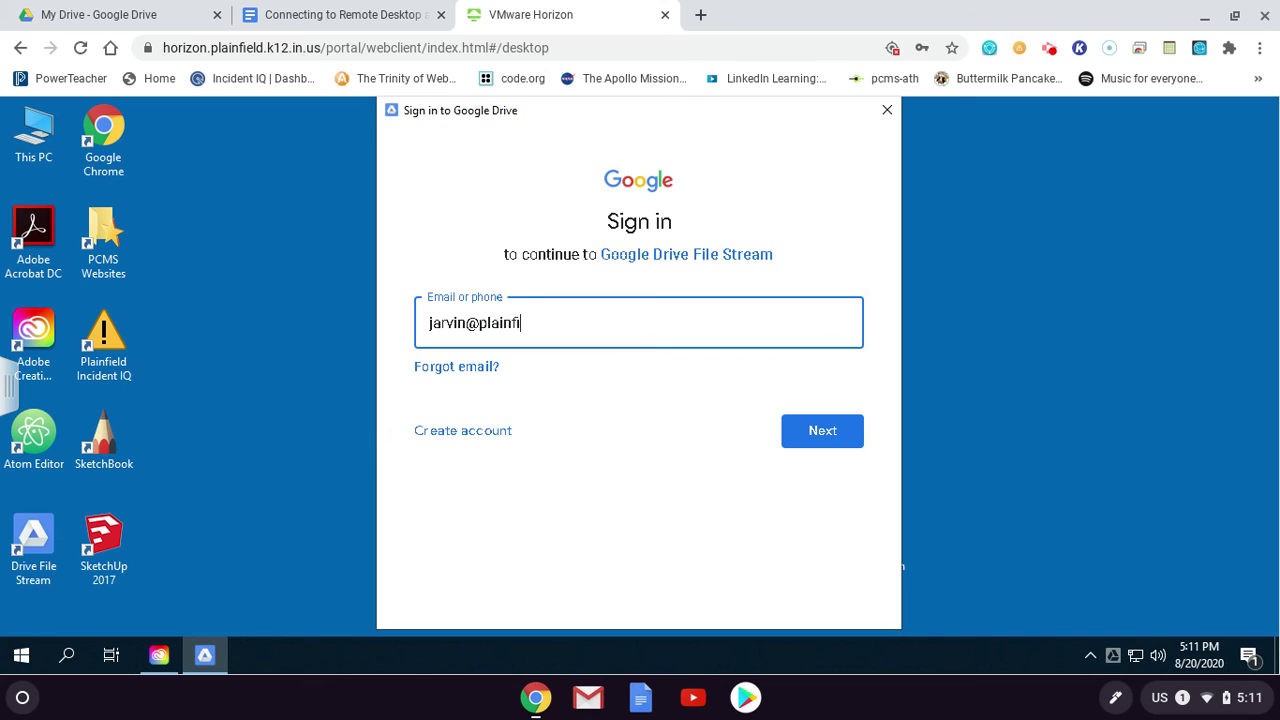
click(823, 434)
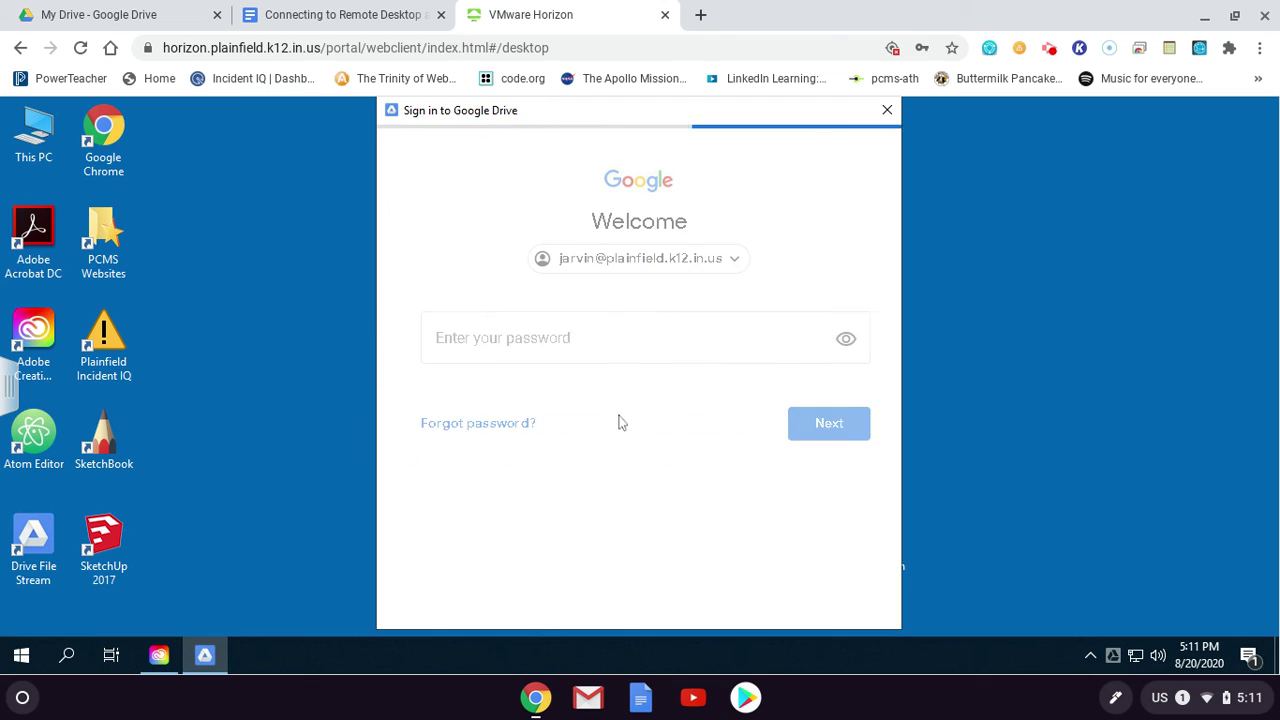
click(529, 347)
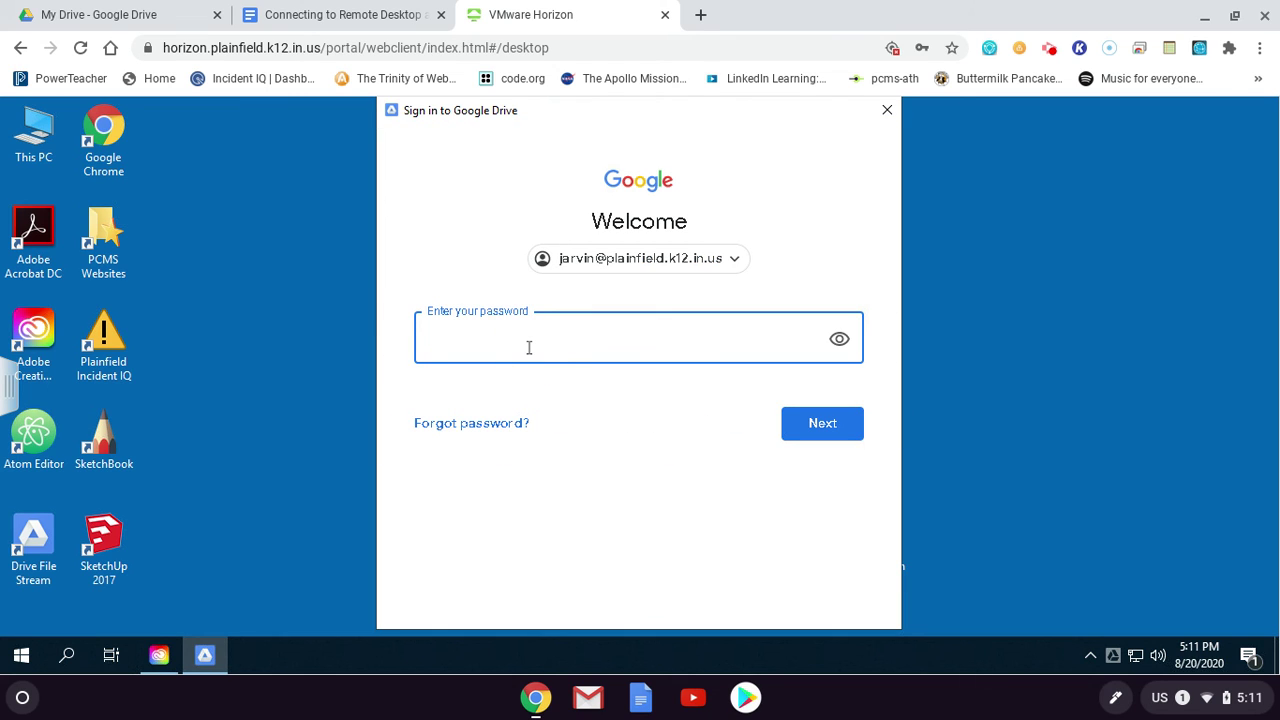
text(••••••••••••••)
key(Return)
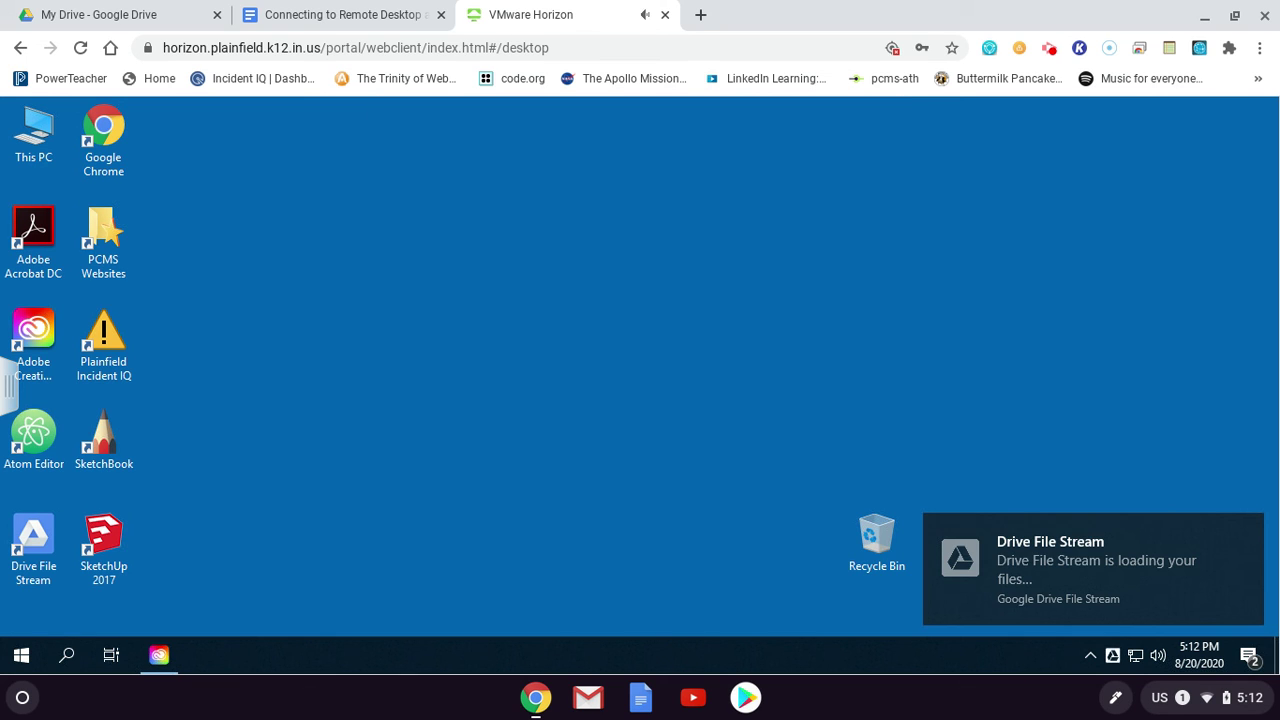
Dismiss the Drive File Stream notification, close its welcome window, then close the G: drive window
click(1086, 590)
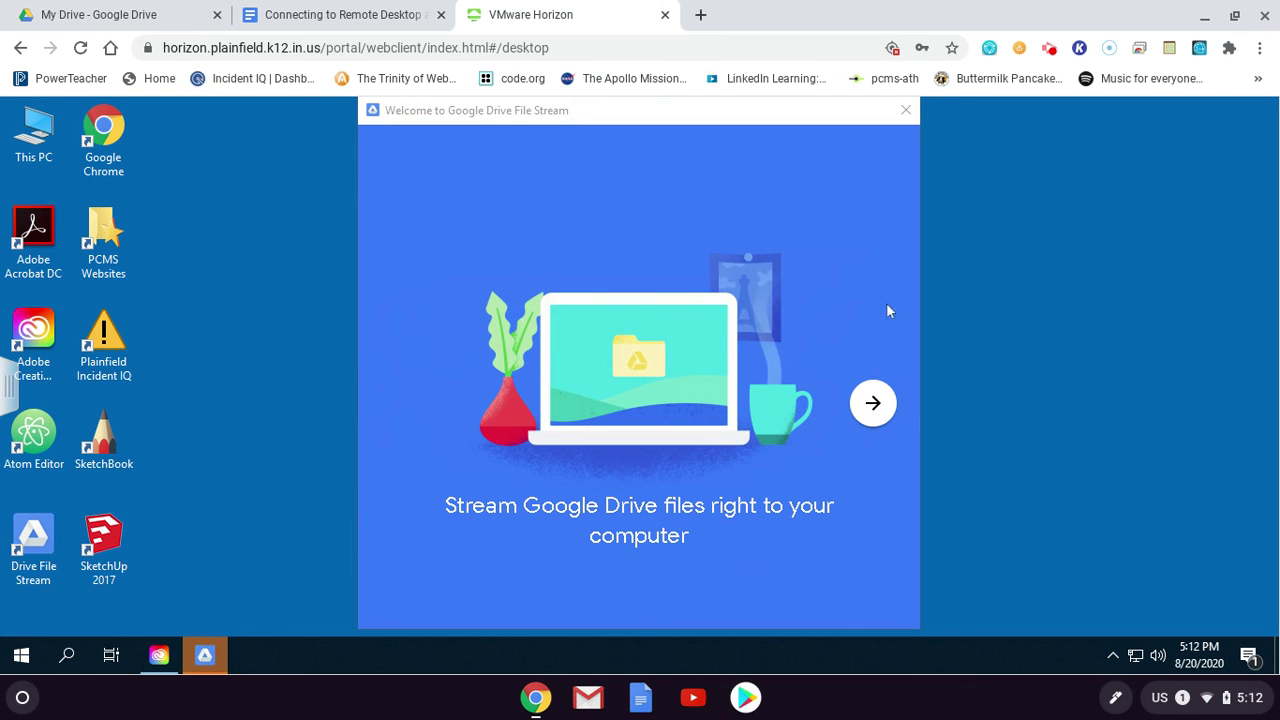
click(906, 110)
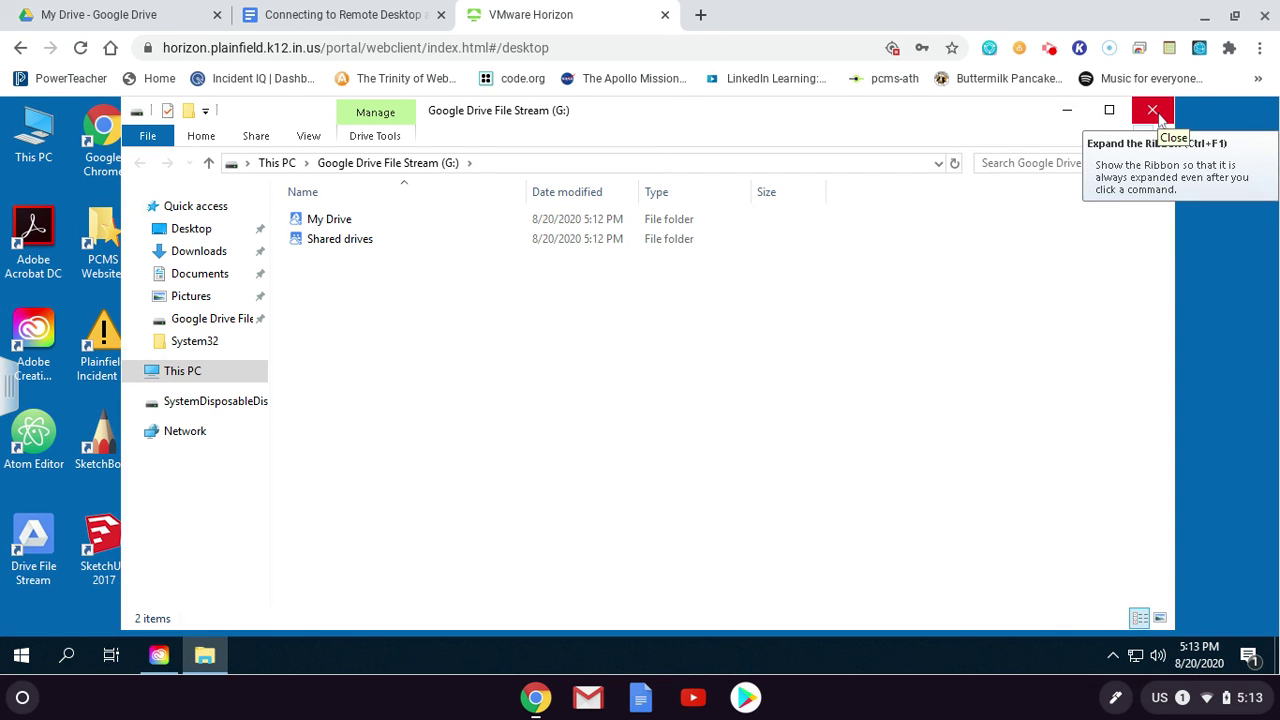
click(1156, 112)
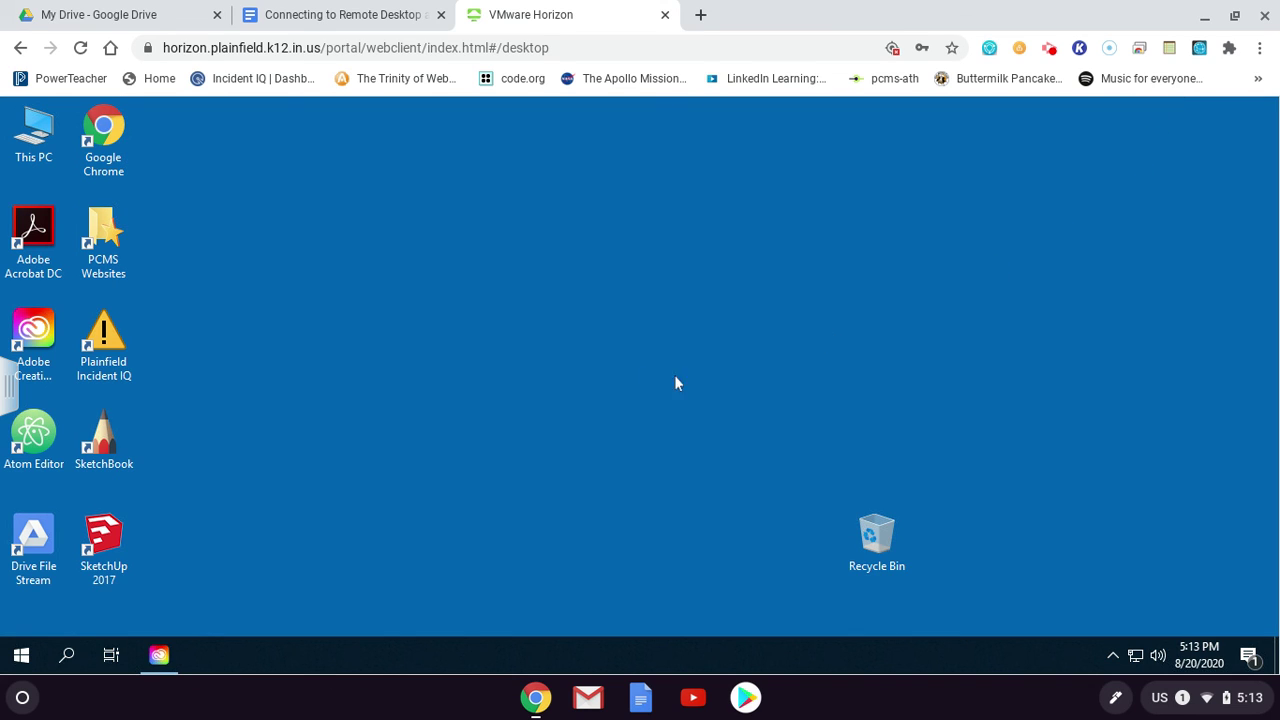
Restore Creative Cloud Desktop from the taskbar to show Photoshop and the other installed apps
click(161, 662)
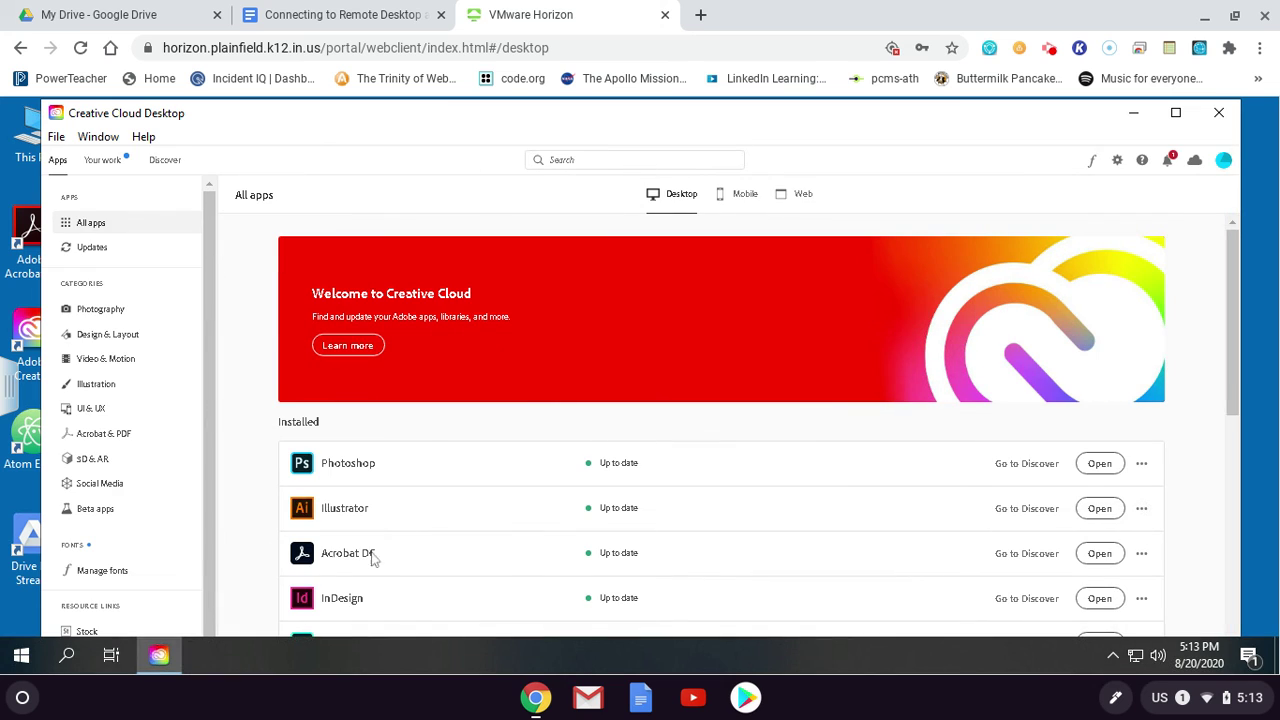